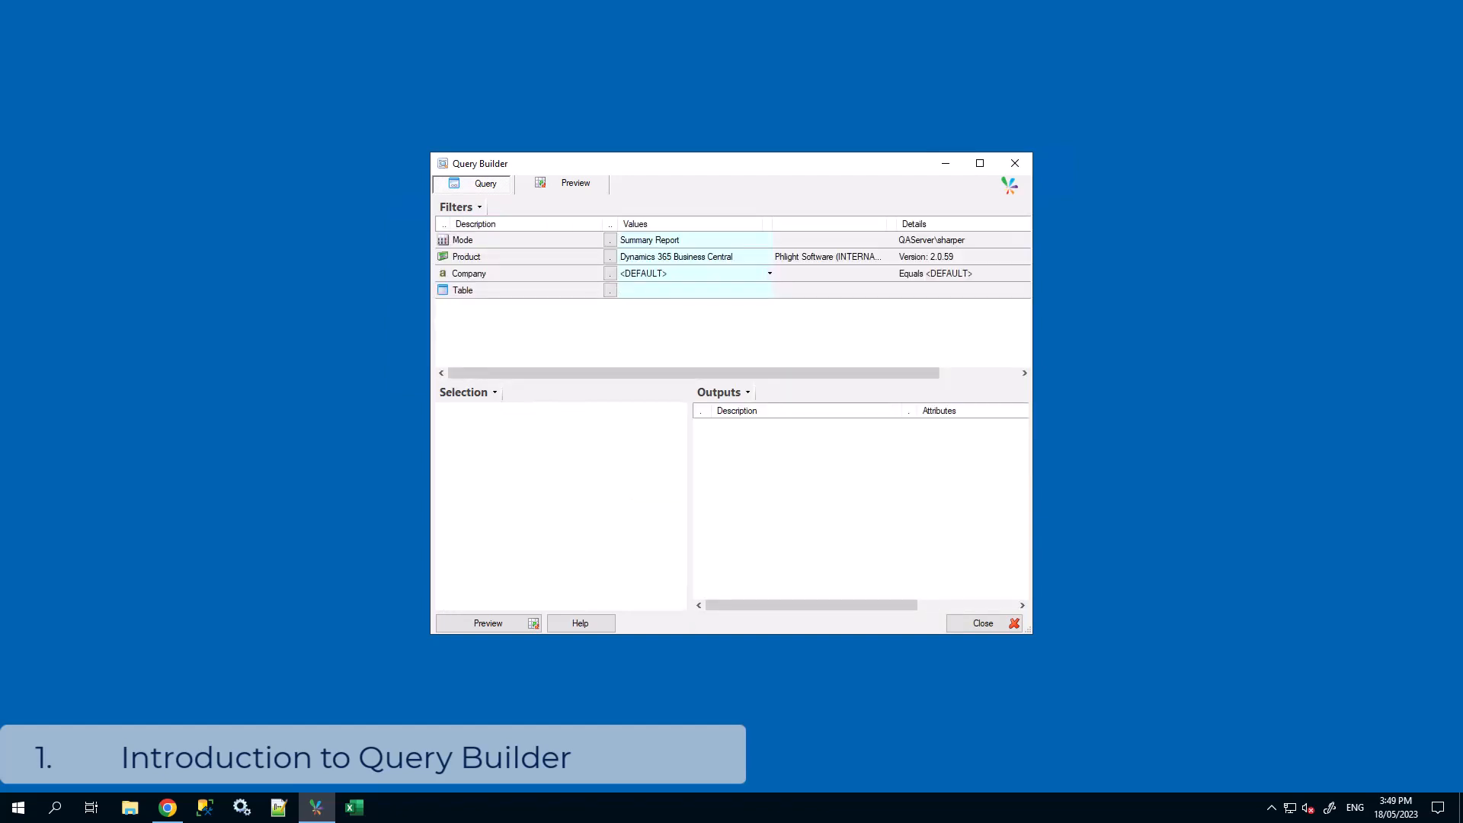
# - Choose Summary Report as the query mode and Dynamics 365 Business Central as the product
pyautogui.click(611, 240)
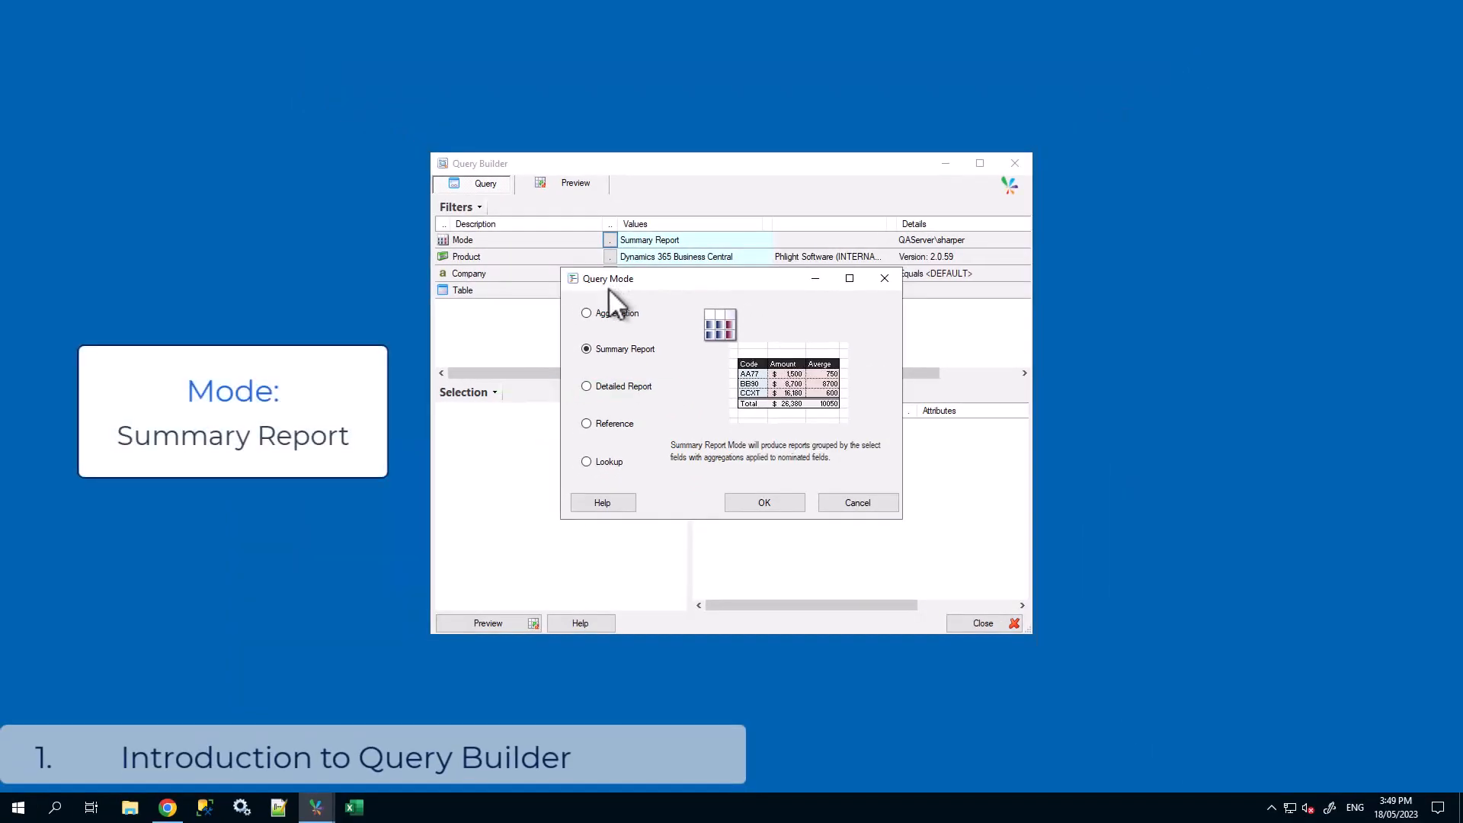
pyautogui.click(781, 500)
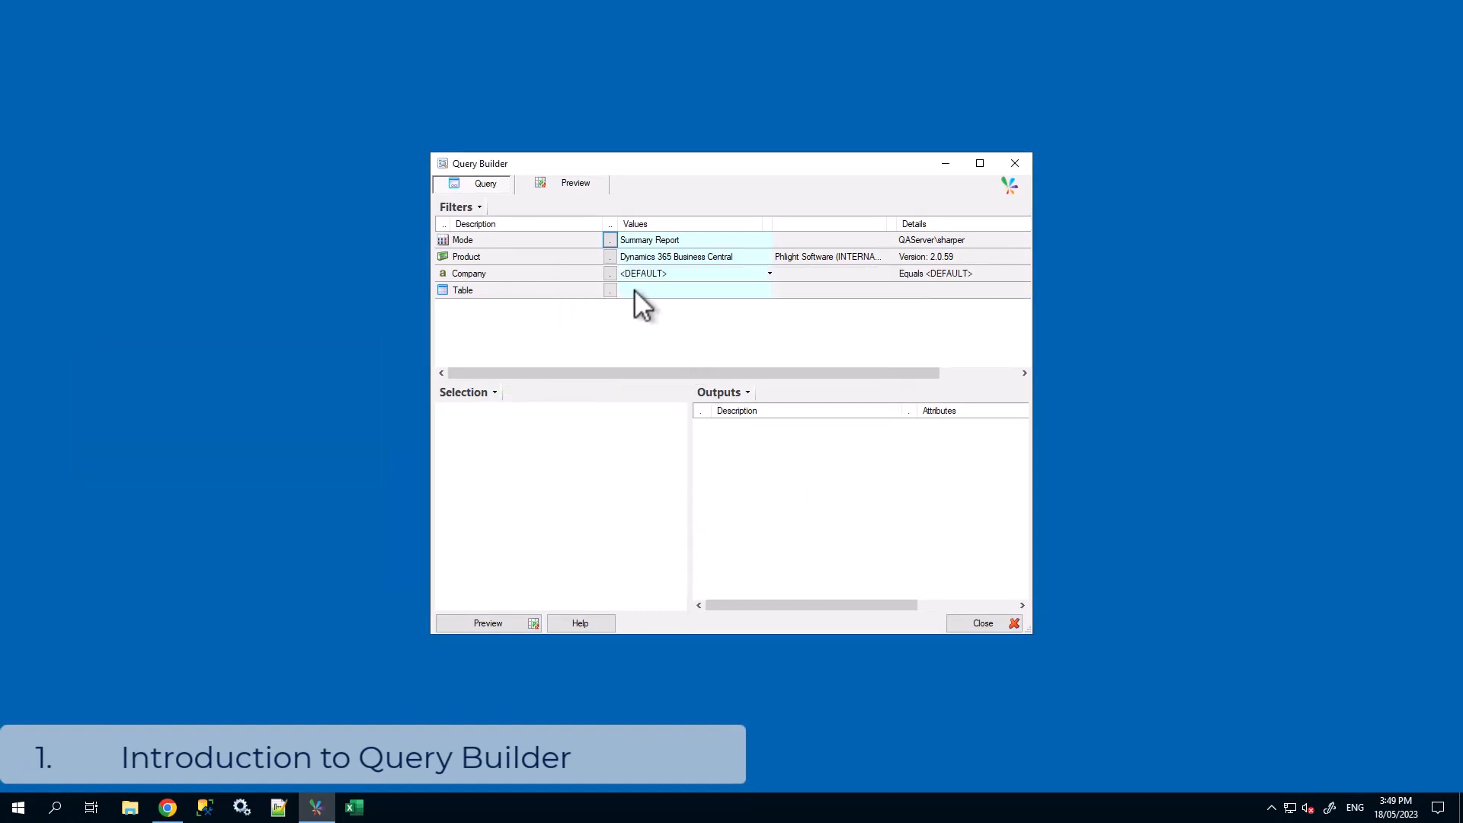
pyautogui.click(619, 262)
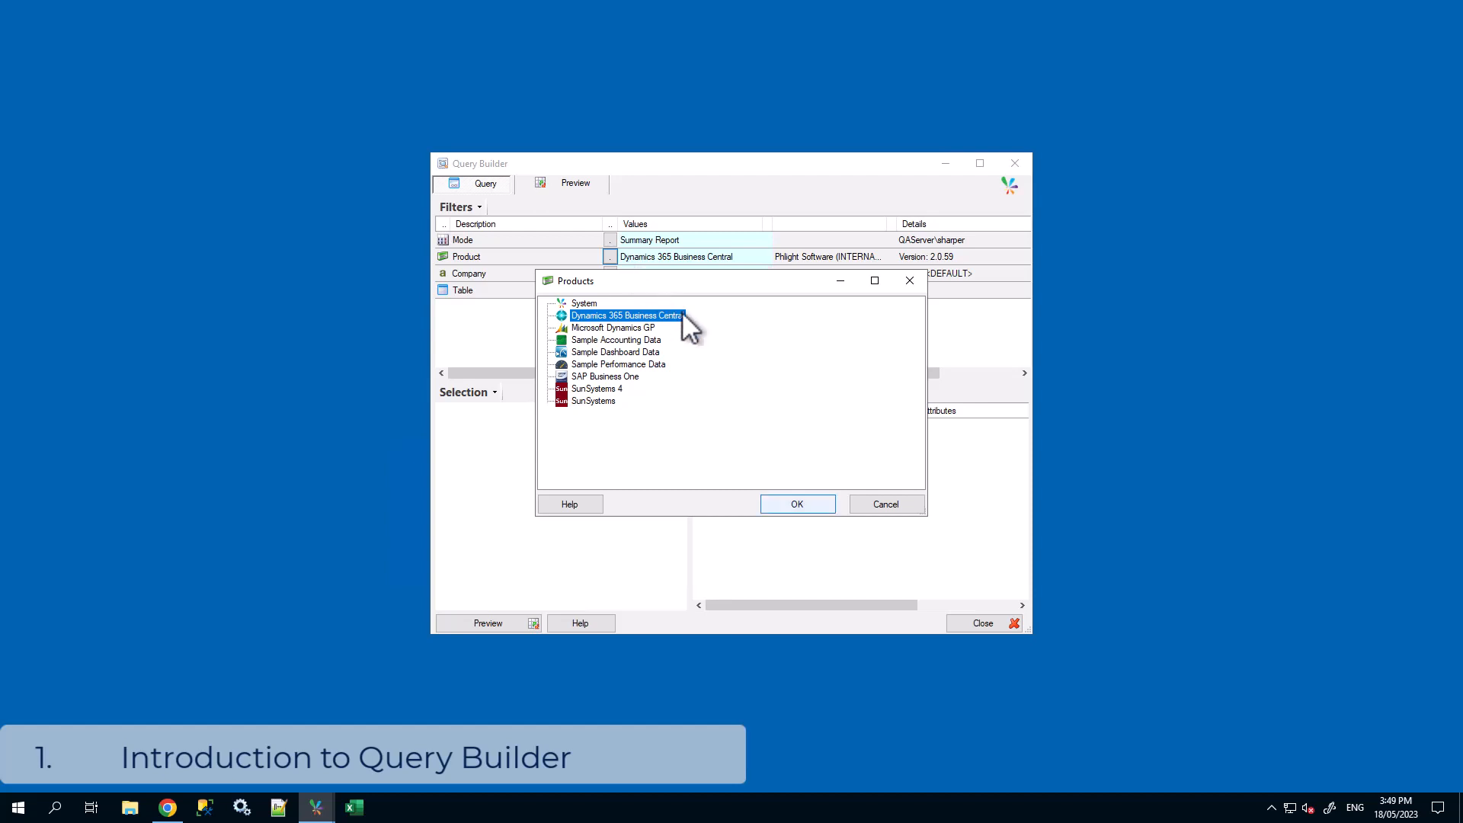
pyautogui.click(793, 500)
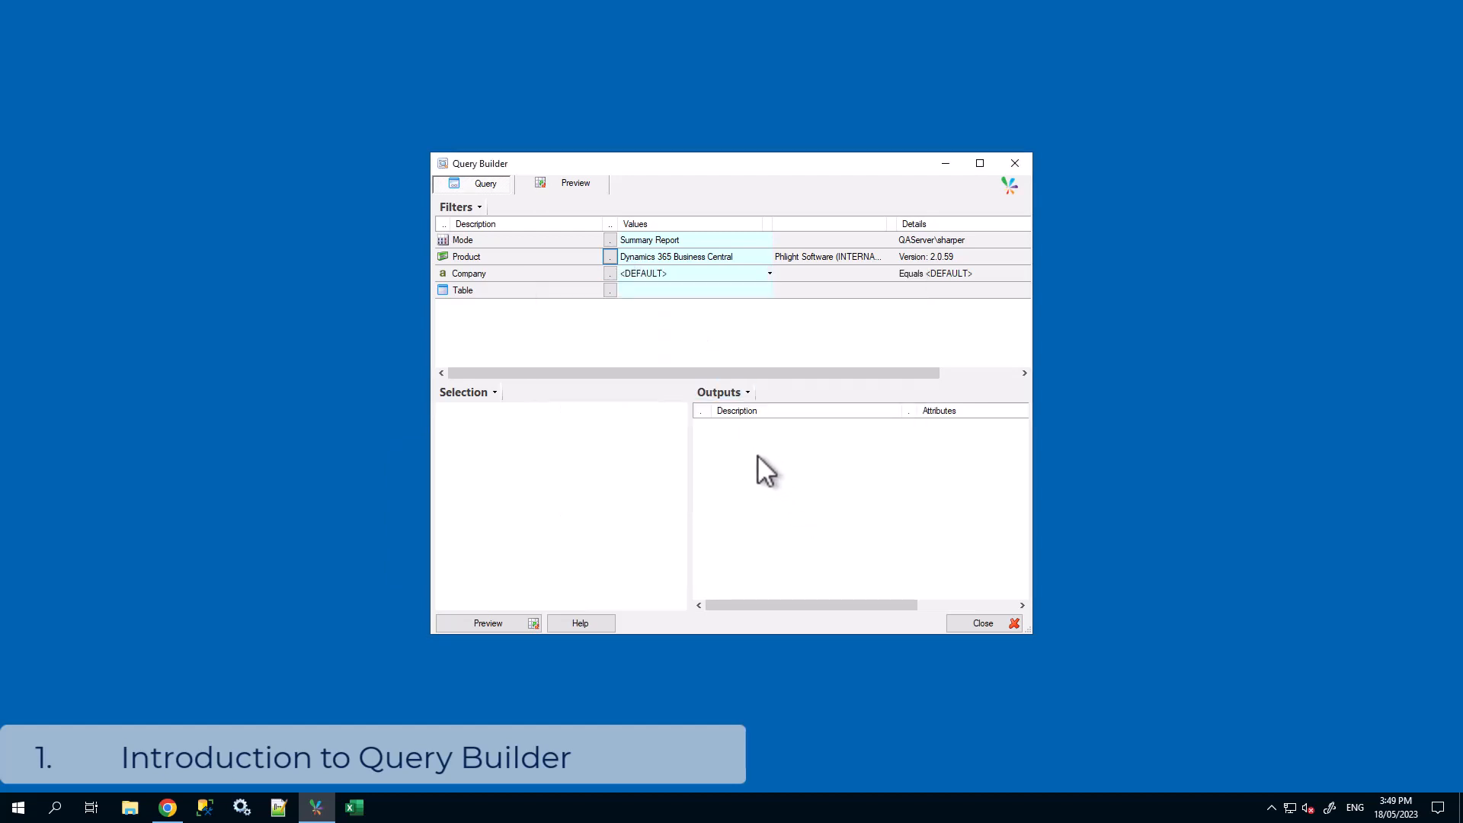
# - Set the query's company to CRONUS AU and its table to G/L Entry
pyautogui.click(614, 275)
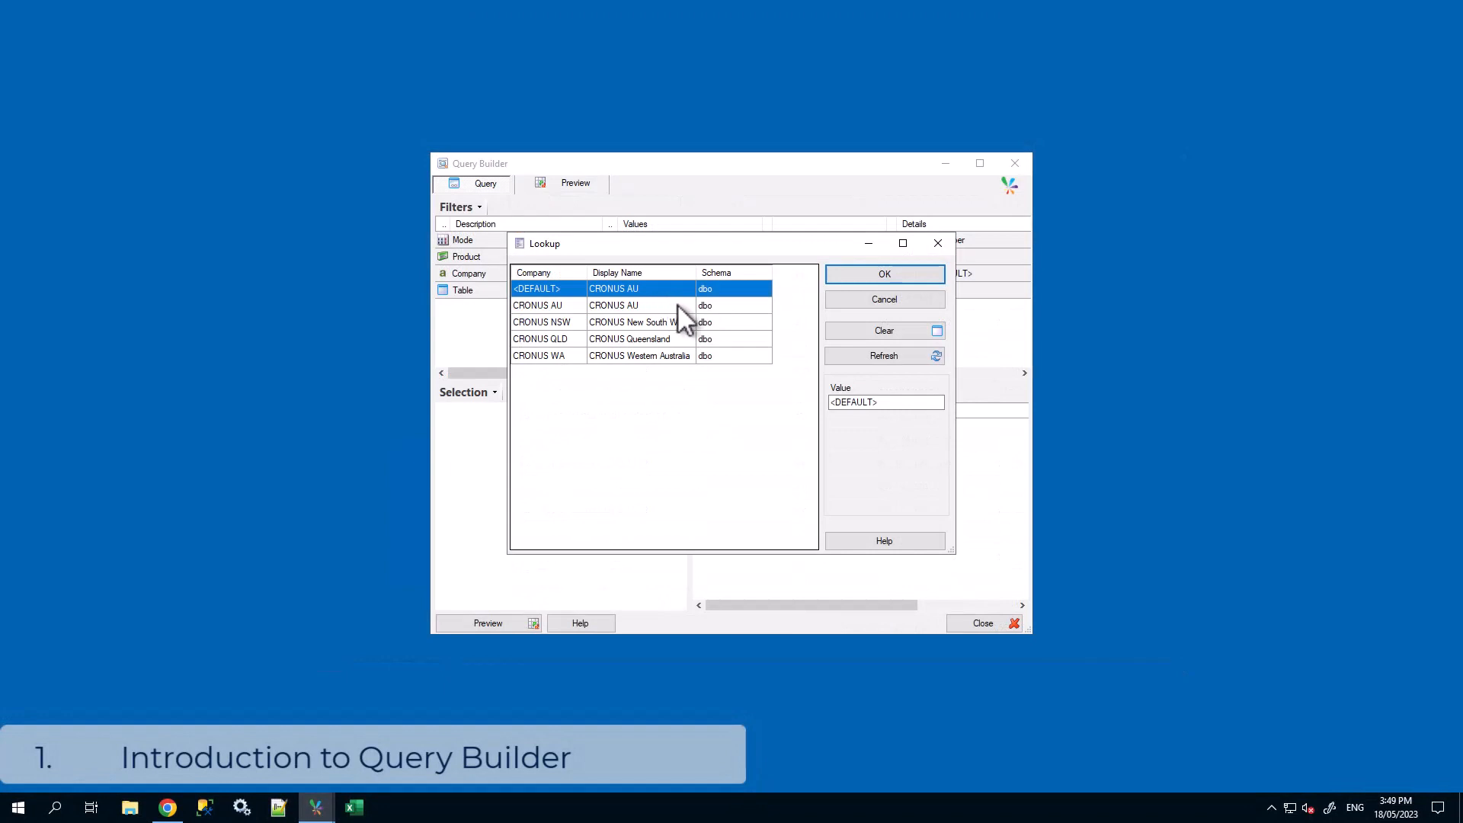
pyautogui.doubleClick(677, 303)
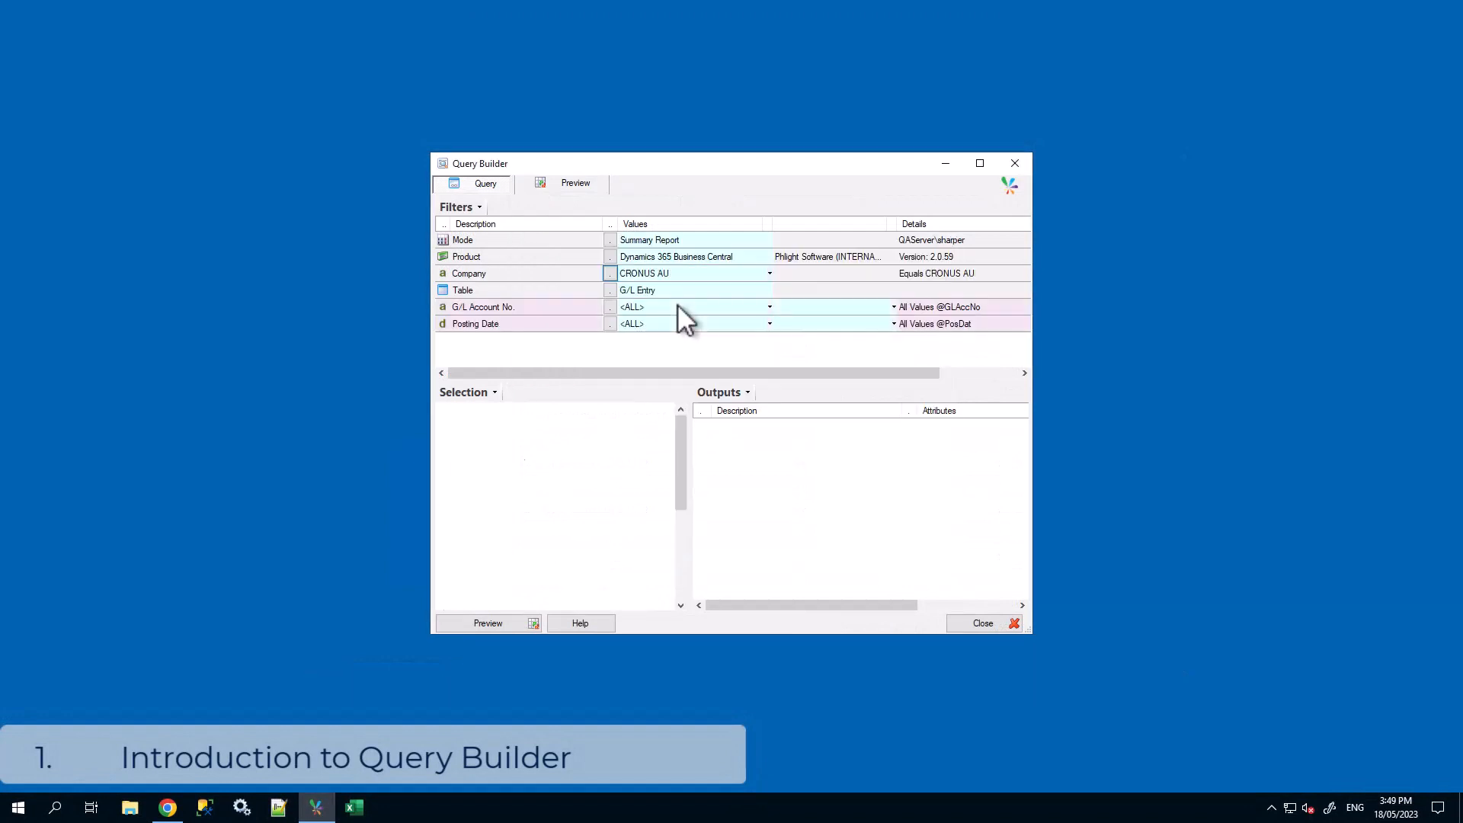
pyautogui.click(611, 290)
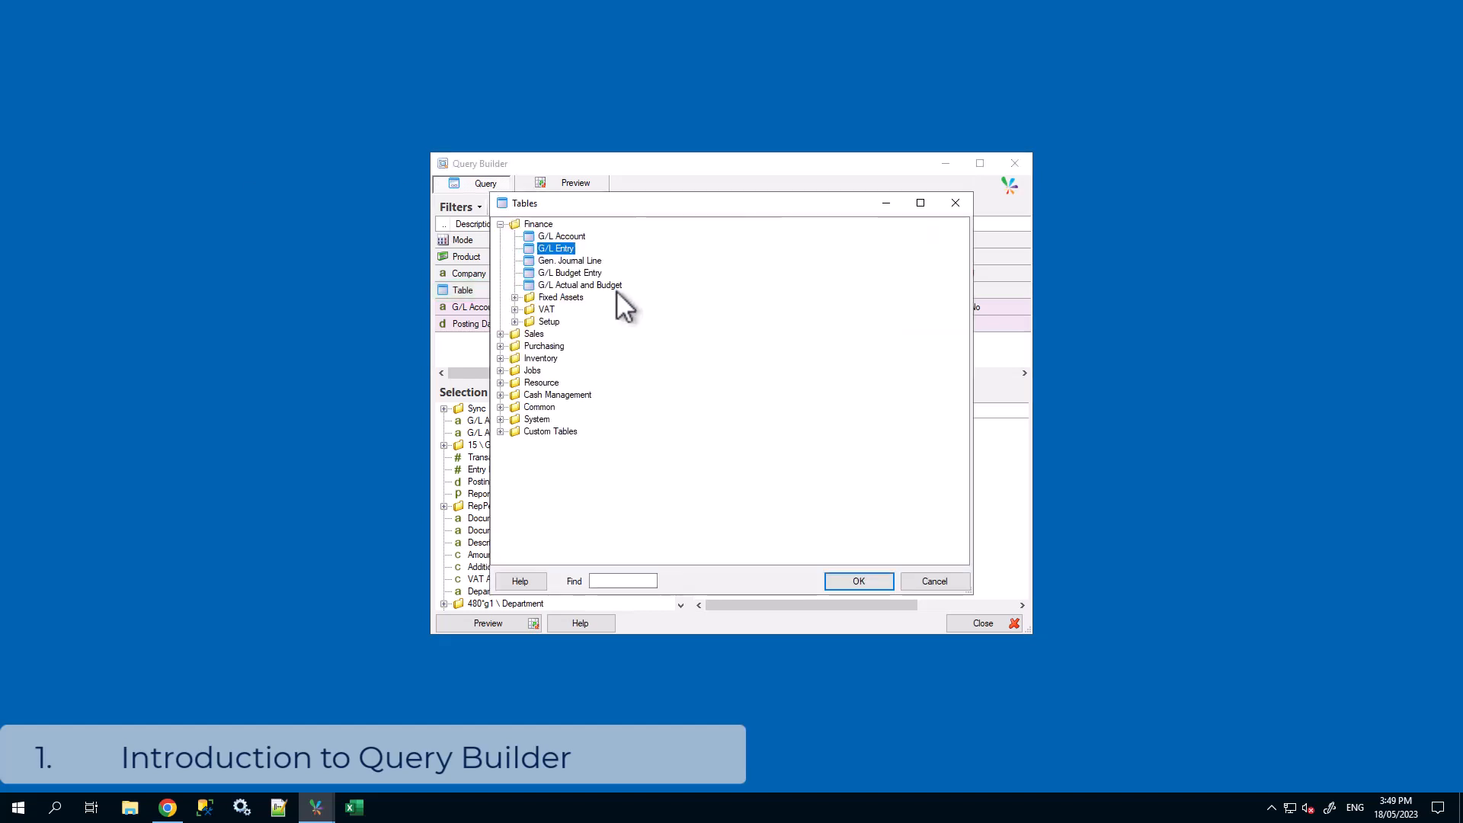
pyautogui.doubleClick(566, 250)
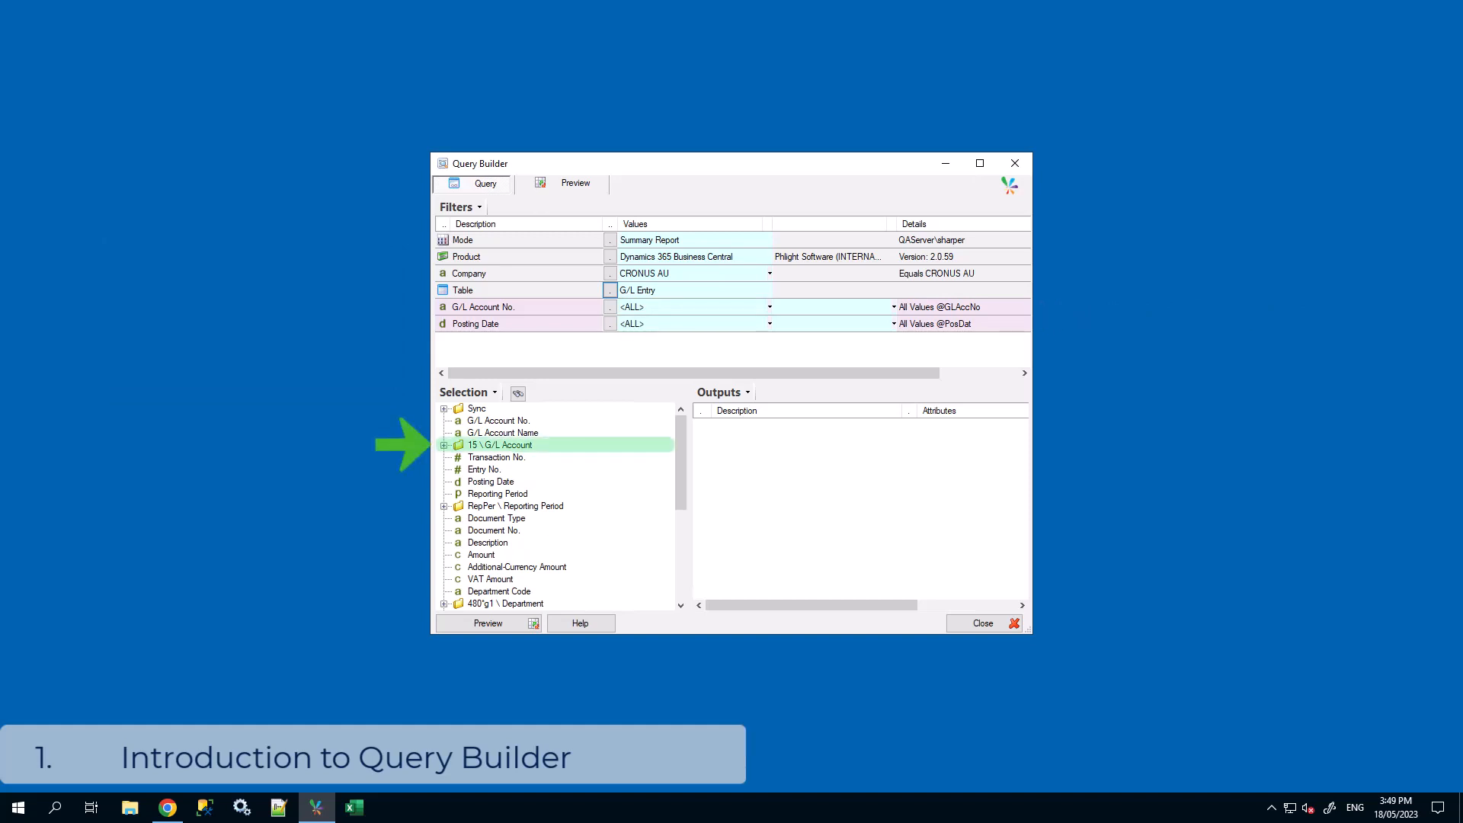
# - Add the G/L Account folder's Income/Balance field as a filter and set its value to Income Statement
pyautogui.click(444, 445)
pyautogui.moveTo(679, 445); pyautogui.dragTo(679, 460)
pyautogui.moveTo(537, 433); pyautogui.dragTo(551, 349)
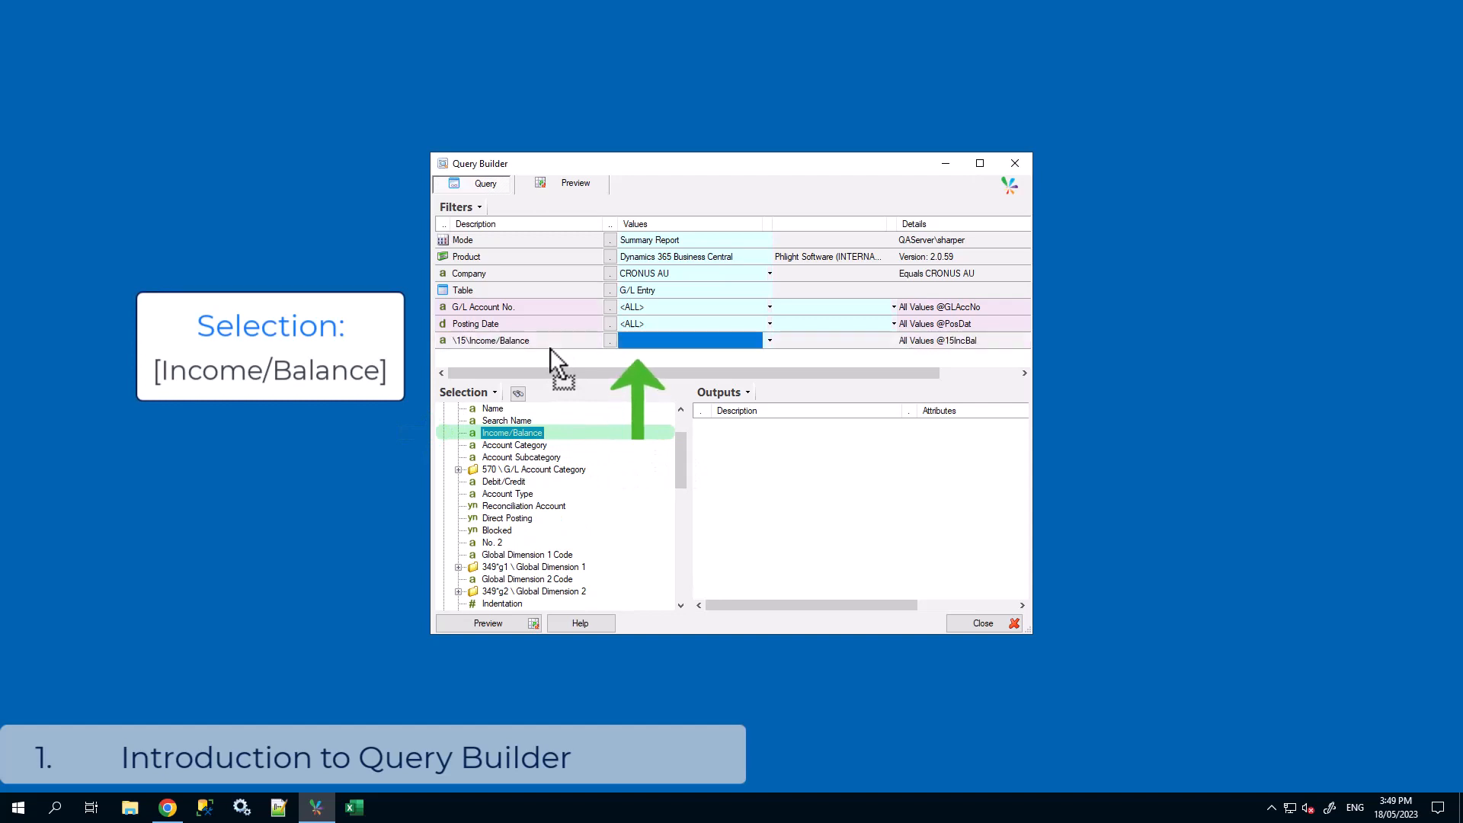
pyautogui.click(657, 340)
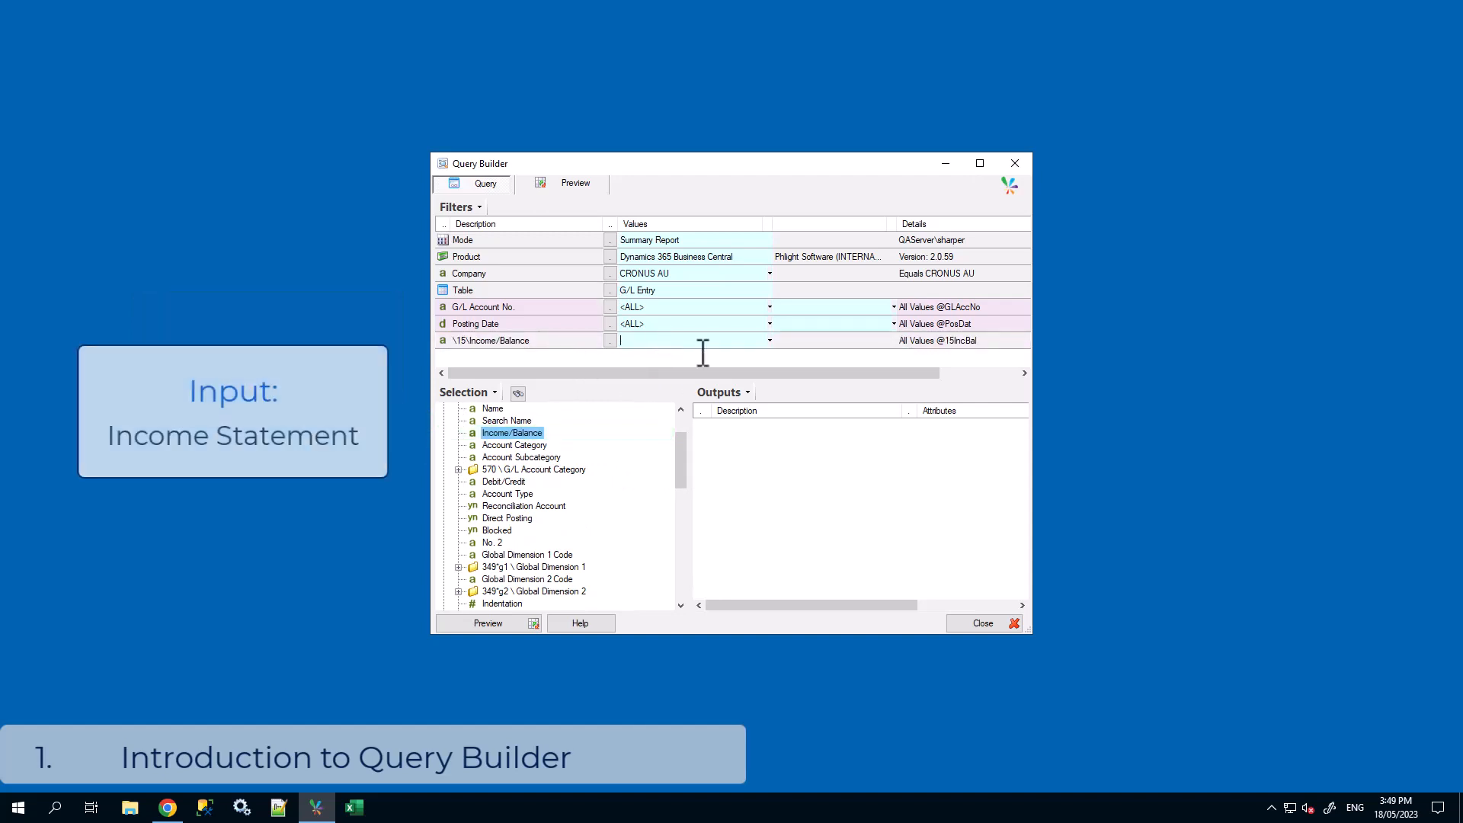
pyautogui.write('Income Statement')
pyautogui.press('Return')
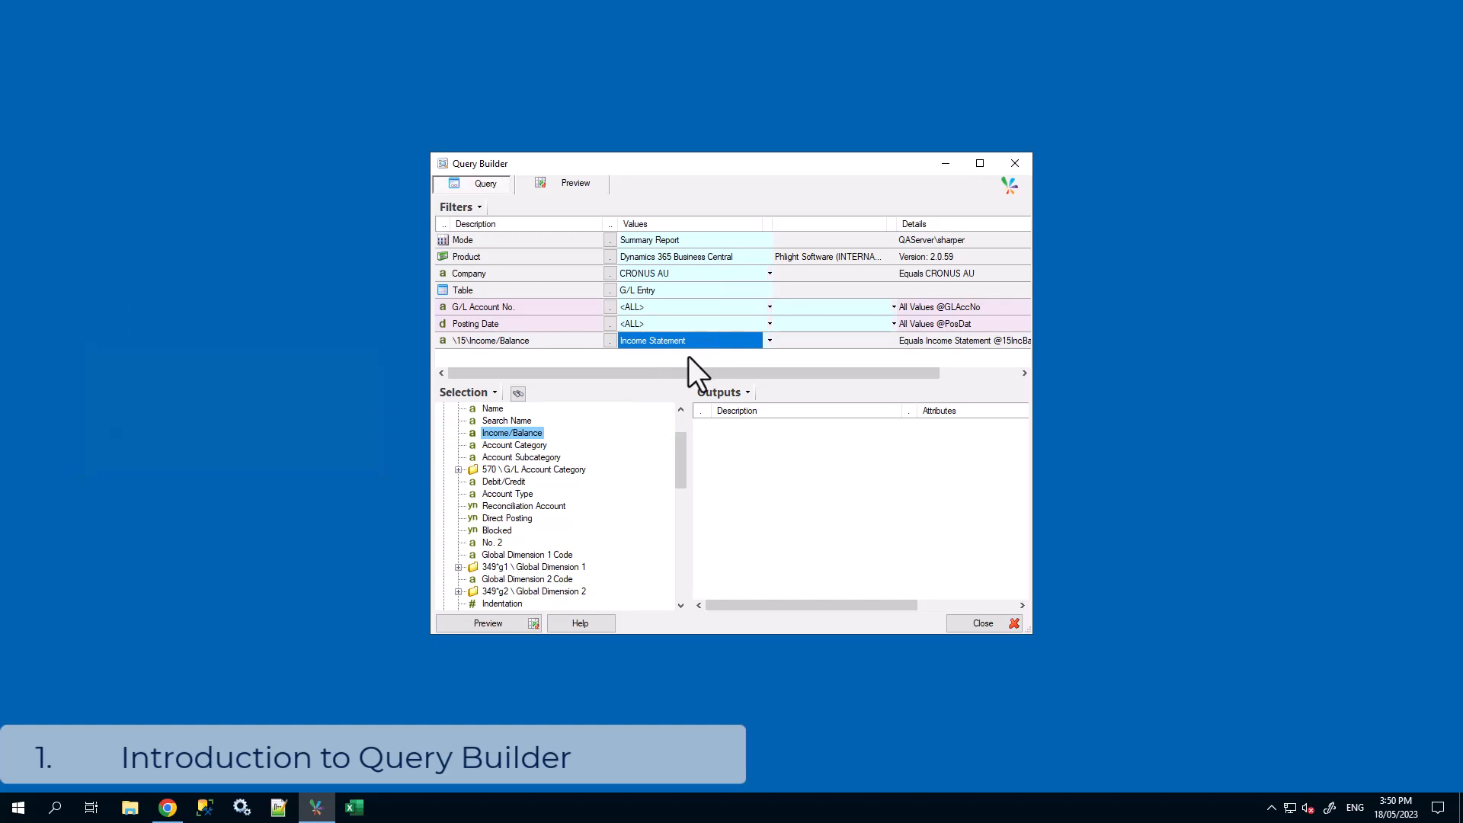
pyautogui.click(610, 340)
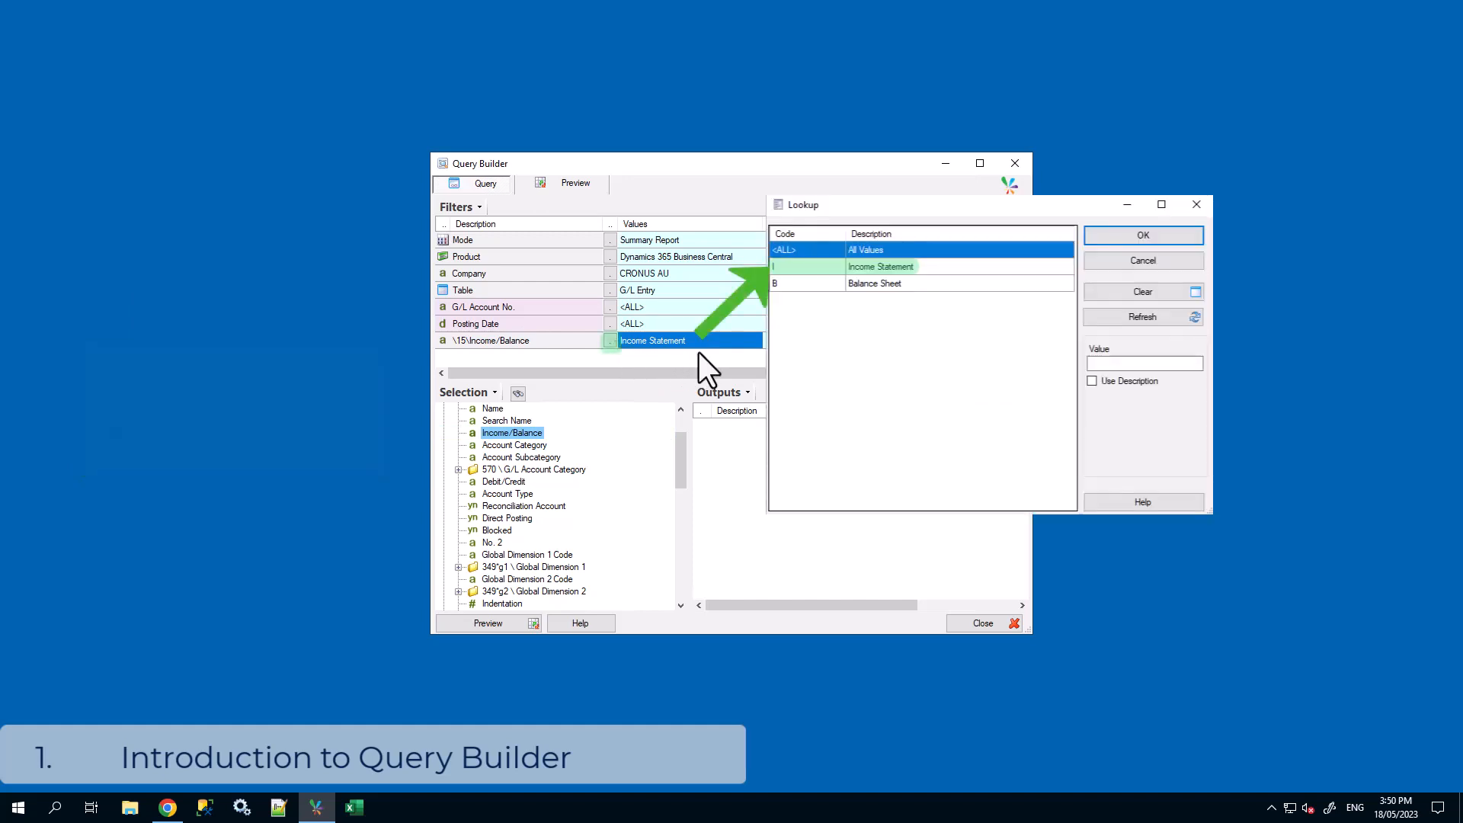
pyautogui.press('Escape')
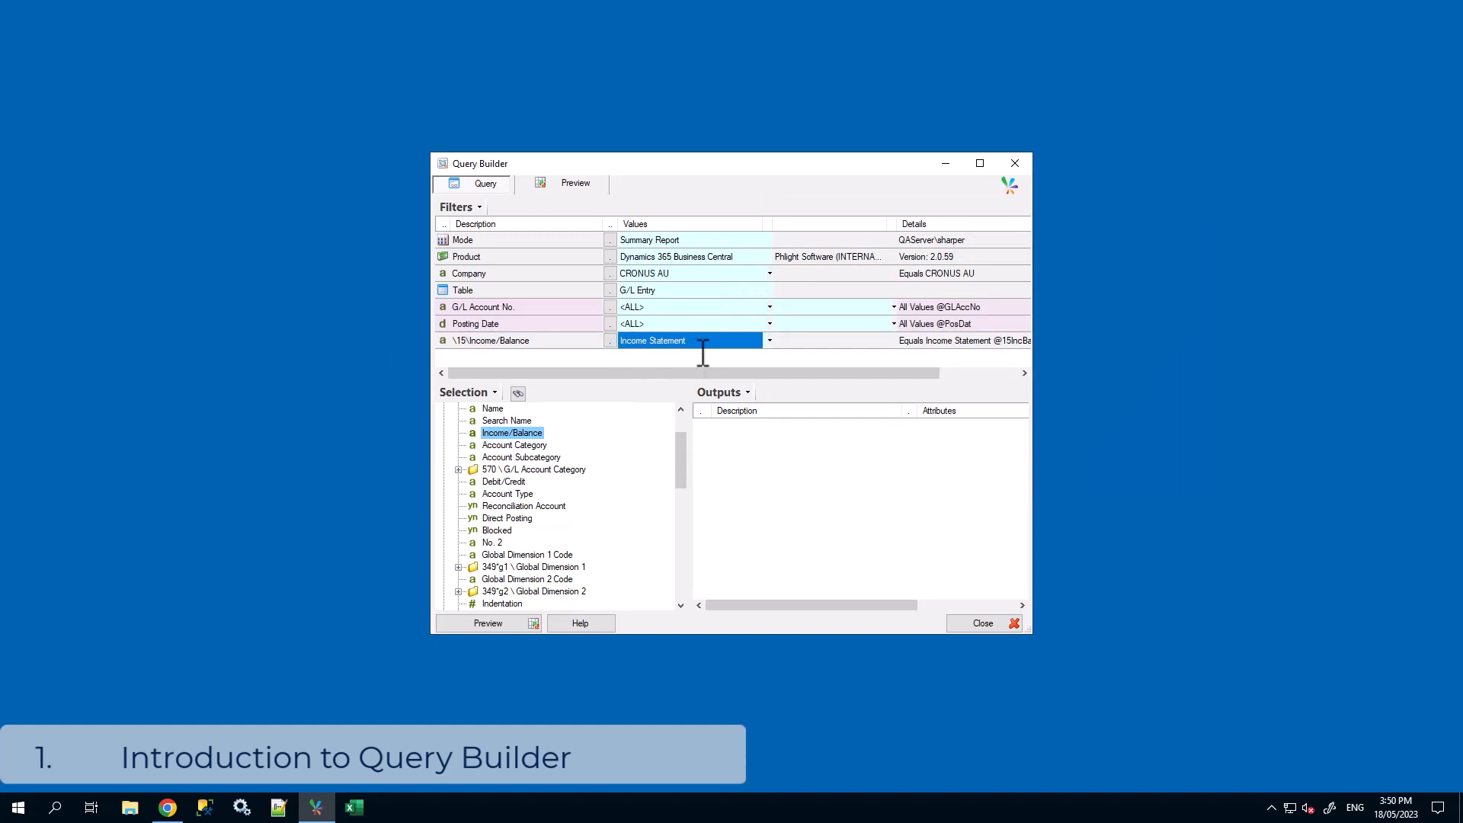
# - Add Exclude Closing Income Statement Entries from the Other folder as a filter with the value Y
pyautogui.scroll(2, 682, 446)
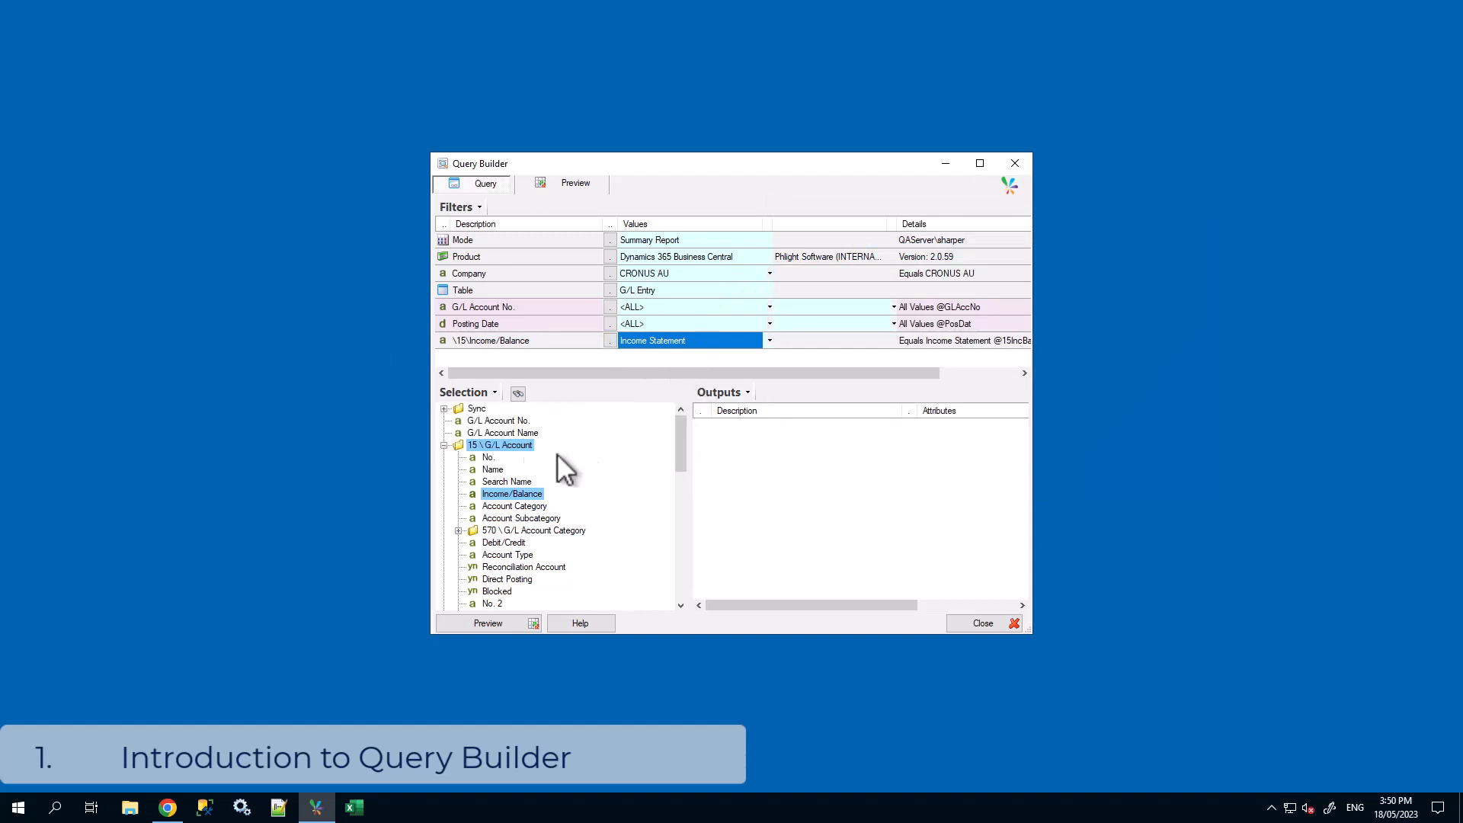
pyautogui.click(444, 446)
pyautogui.moveTo(680, 471); pyautogui.dragTo(679, 588)
pyautogui.click(444, 591)
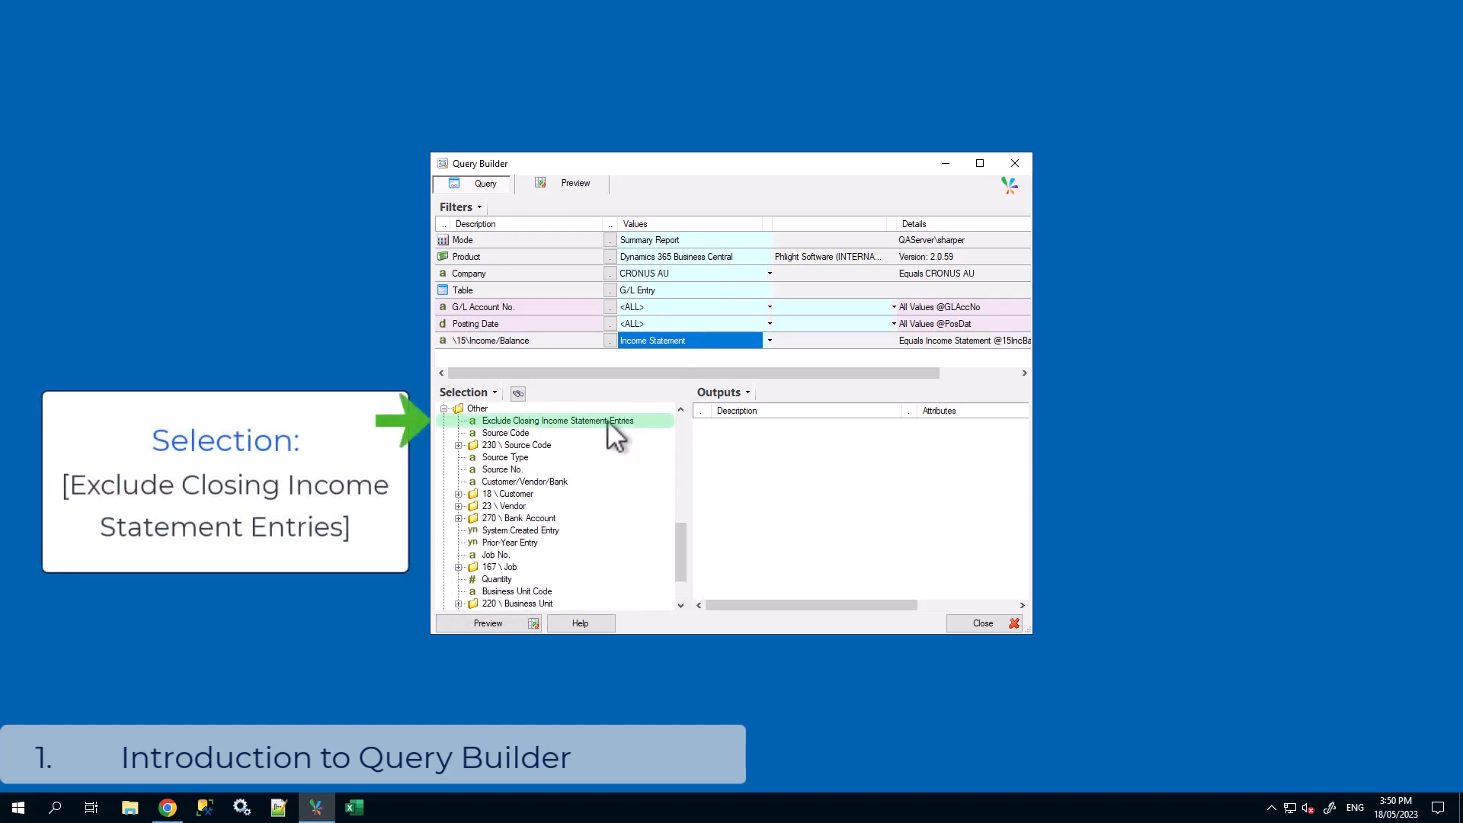
pyautogui.moveTo(607, 420); pyautogui.dragTo(563, 356)
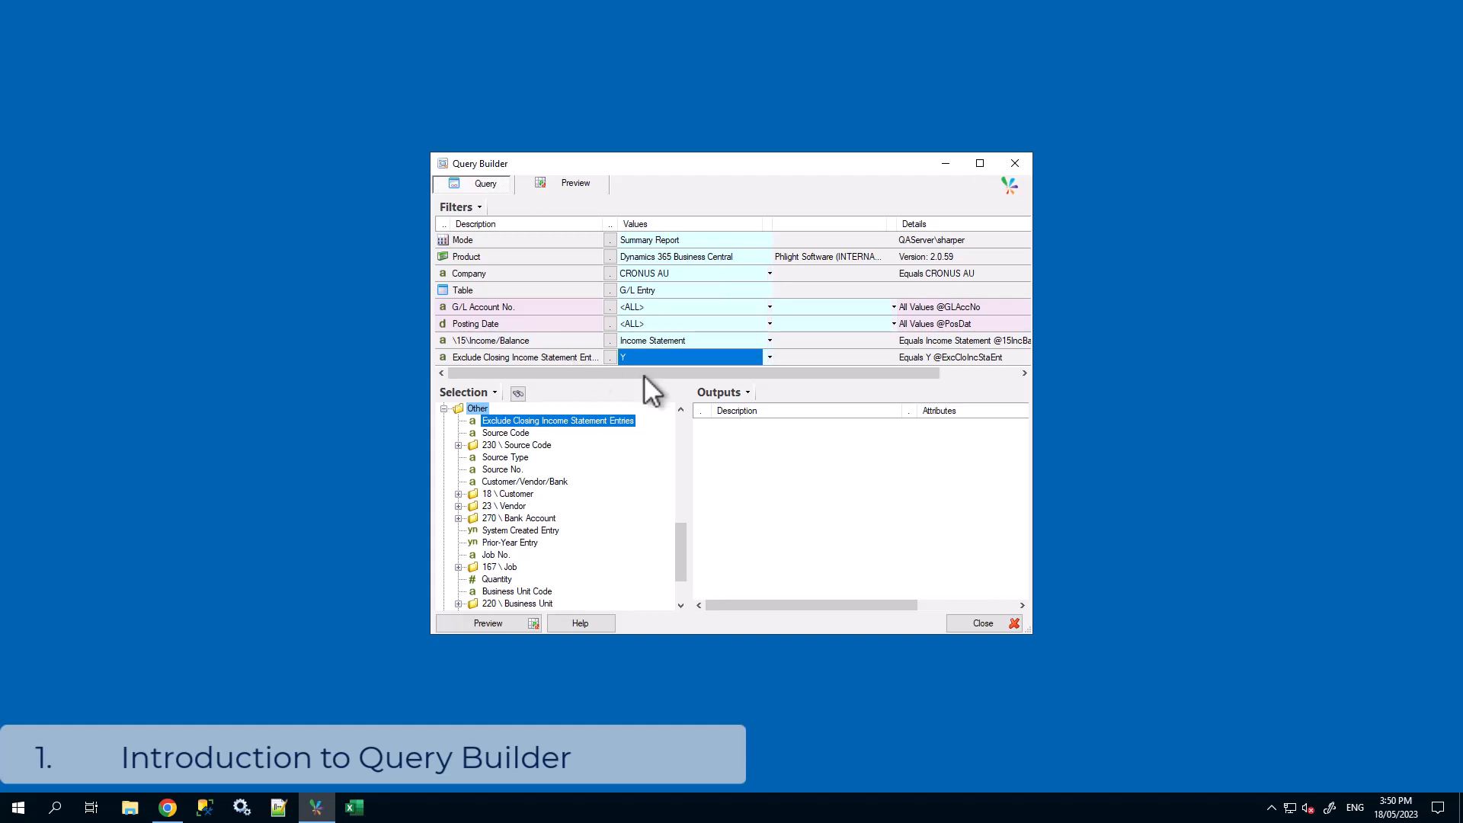
# - Add G/L Account No., G/L Account Name and Amount as query outputs and preview the query
pyautogui.moveTo(683, 519); pyautogui.dragTo(675, 409)
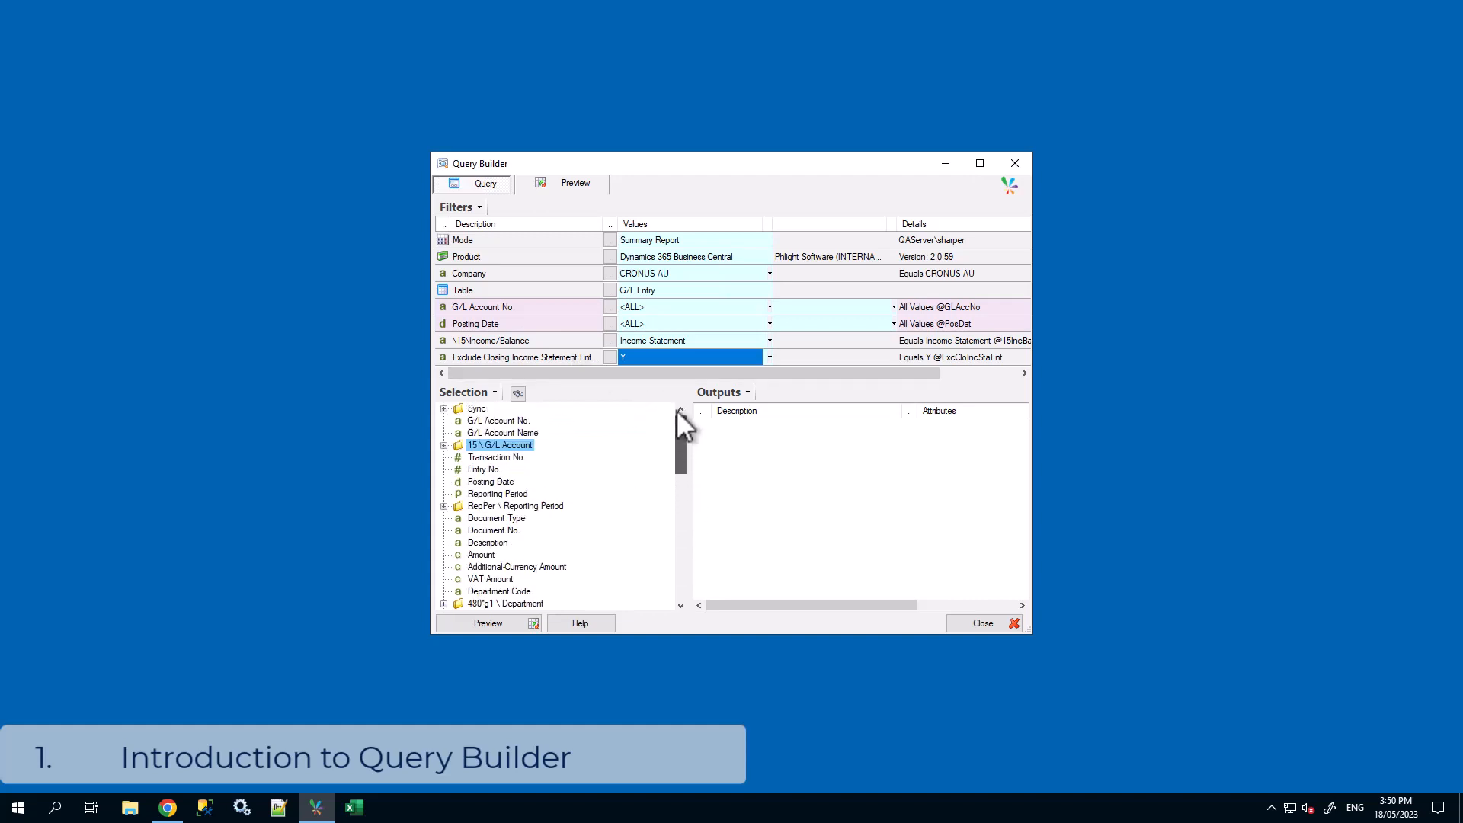
pyautogui.doubleClick(510, 420)
pyautogui.doubleClick(527, 433)
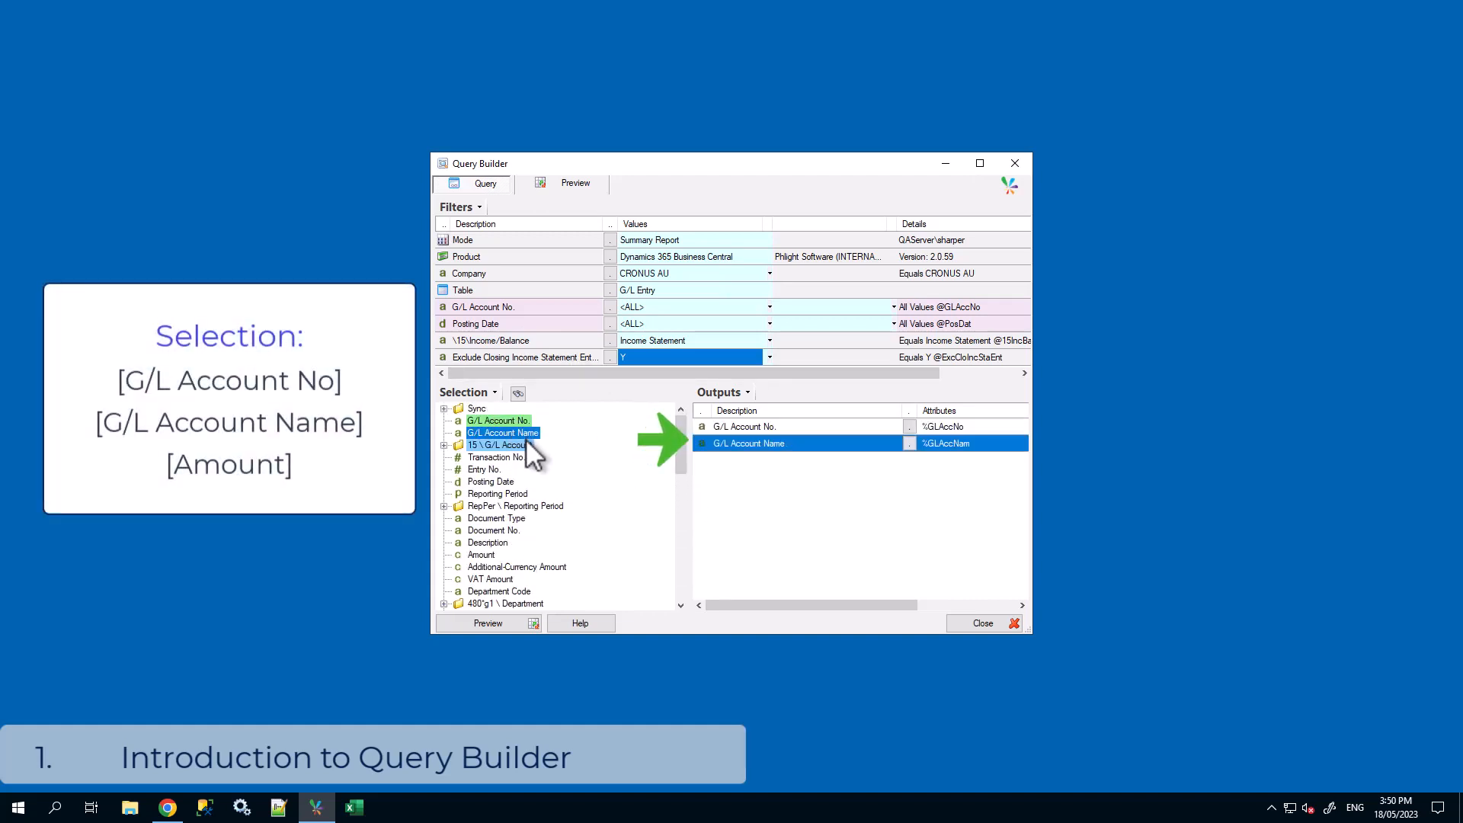
pyautogui.doubleClick(485, 555)
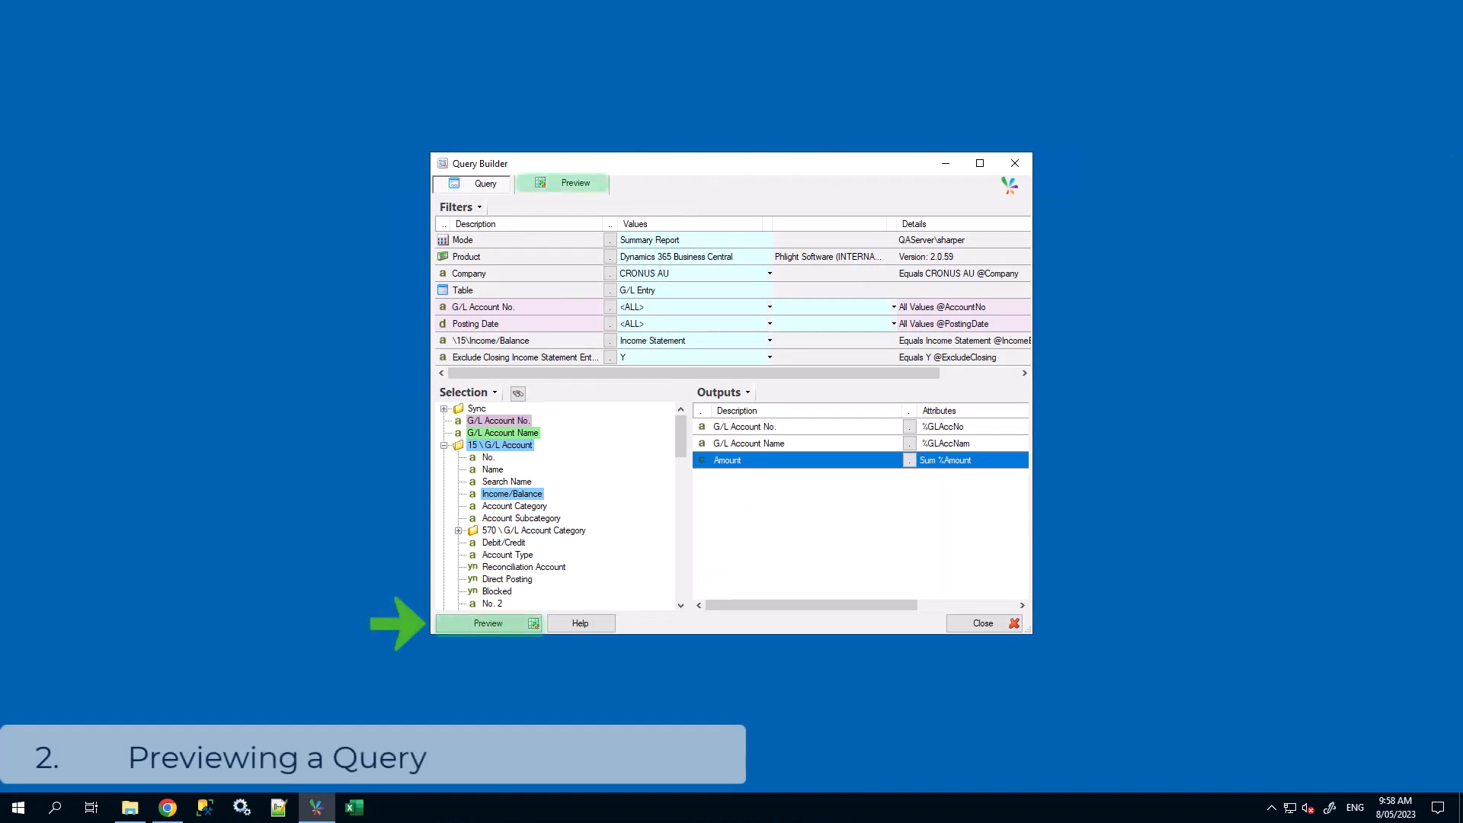
pyautogui.click(523, 628)
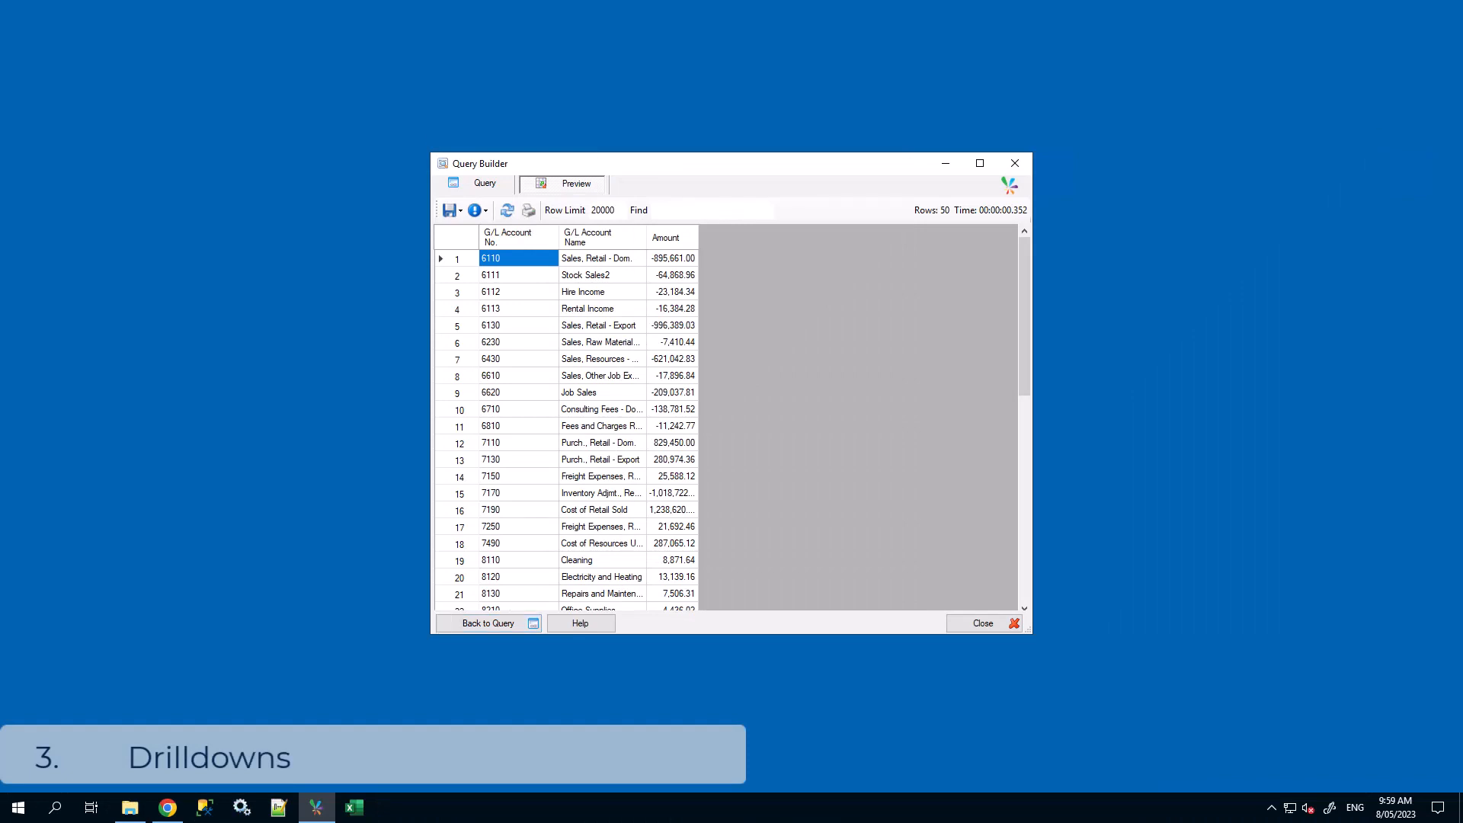
# - Run a summary drilldown on account 6110's amount, adding the Customer/Vendor/Bank, Source Type and Source No. fields
pyautogui.click(683, 259)
pyautogui.rightClick(683, 259)
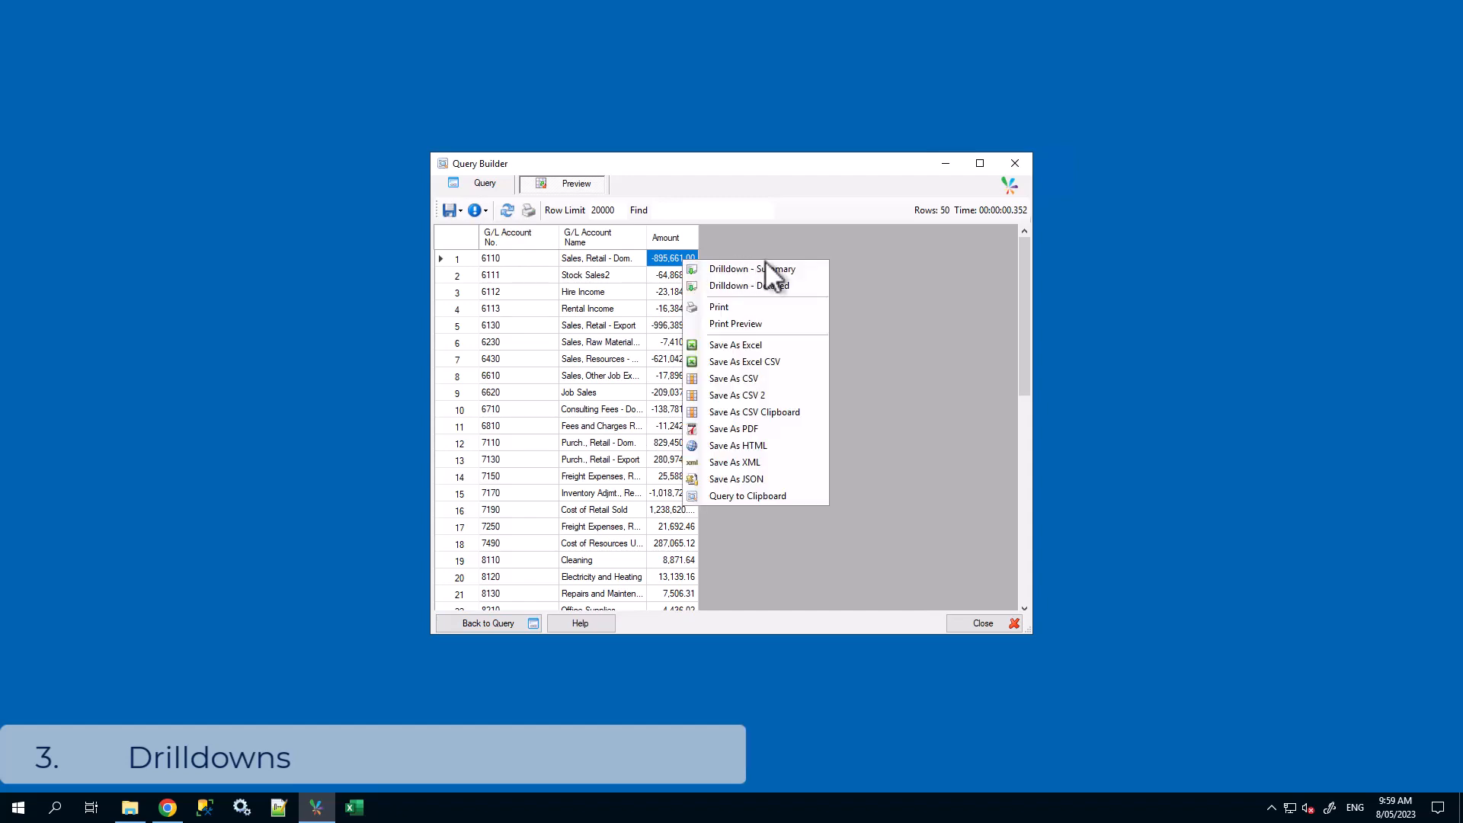
pyautogui.click(795, 268)
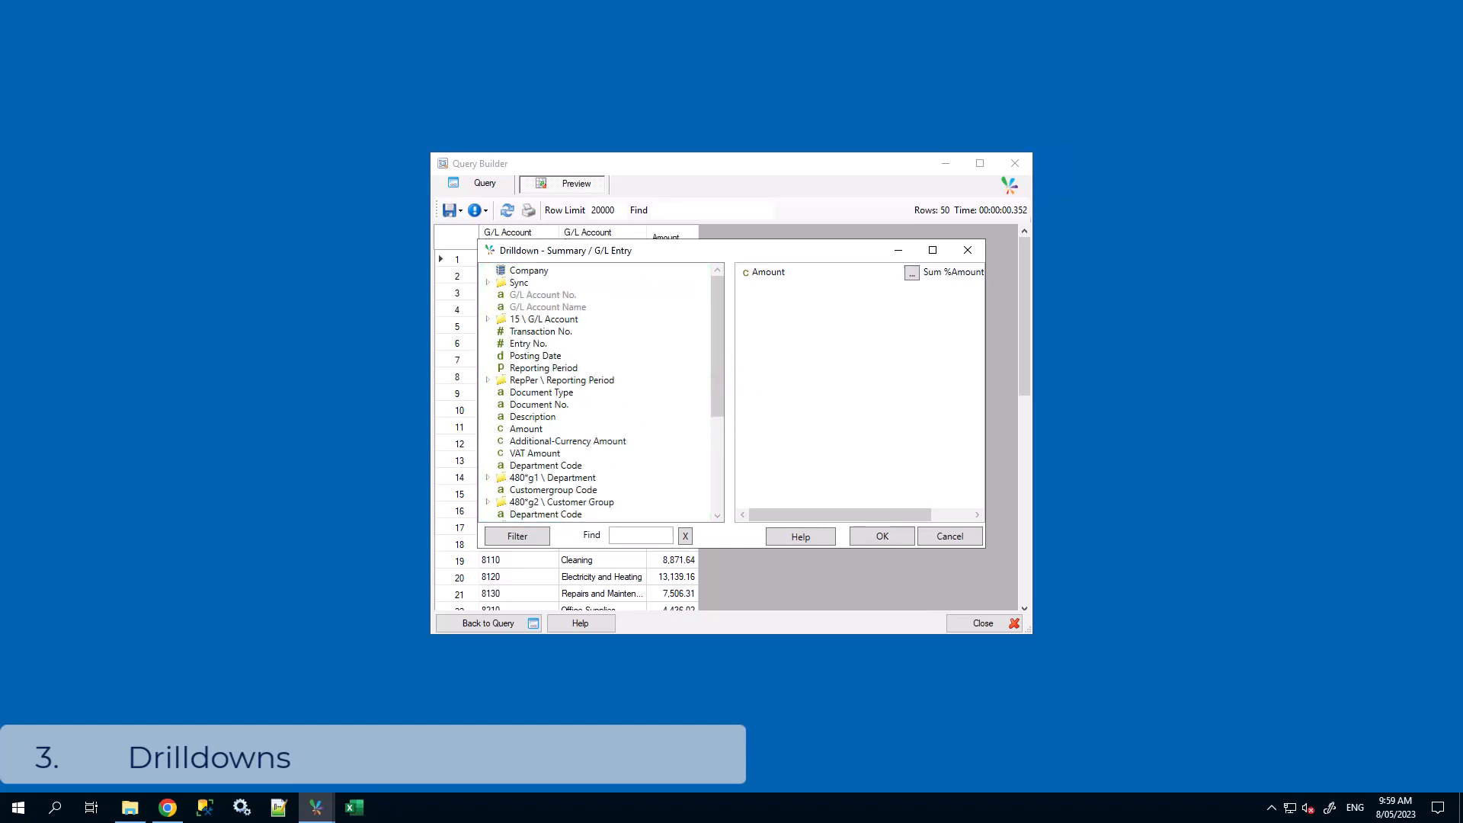
pyautogui.moveTo(714, 331); pyautogui.dragTo(697, 451)
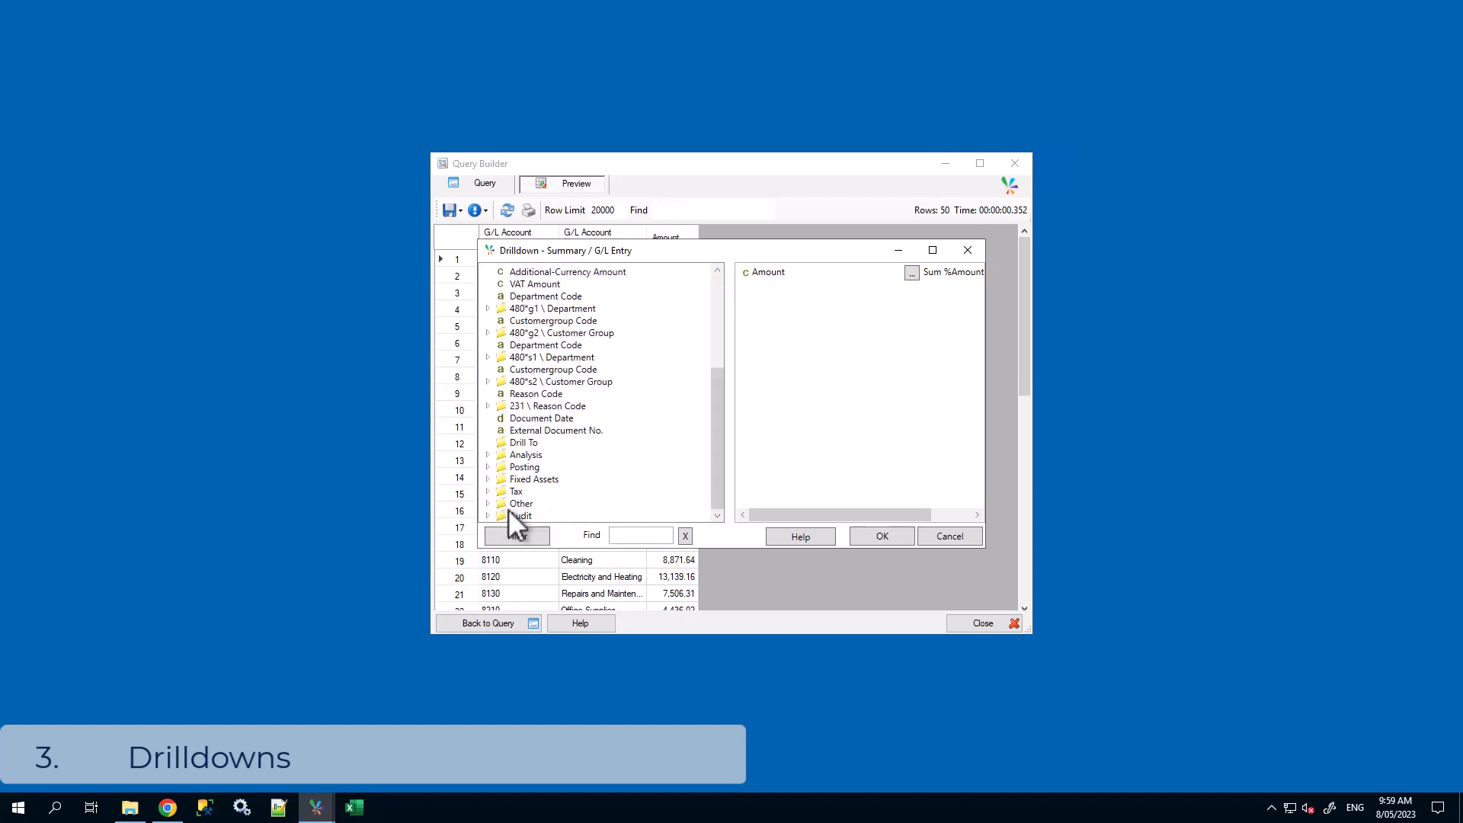
pyautogui.click(487, 503)
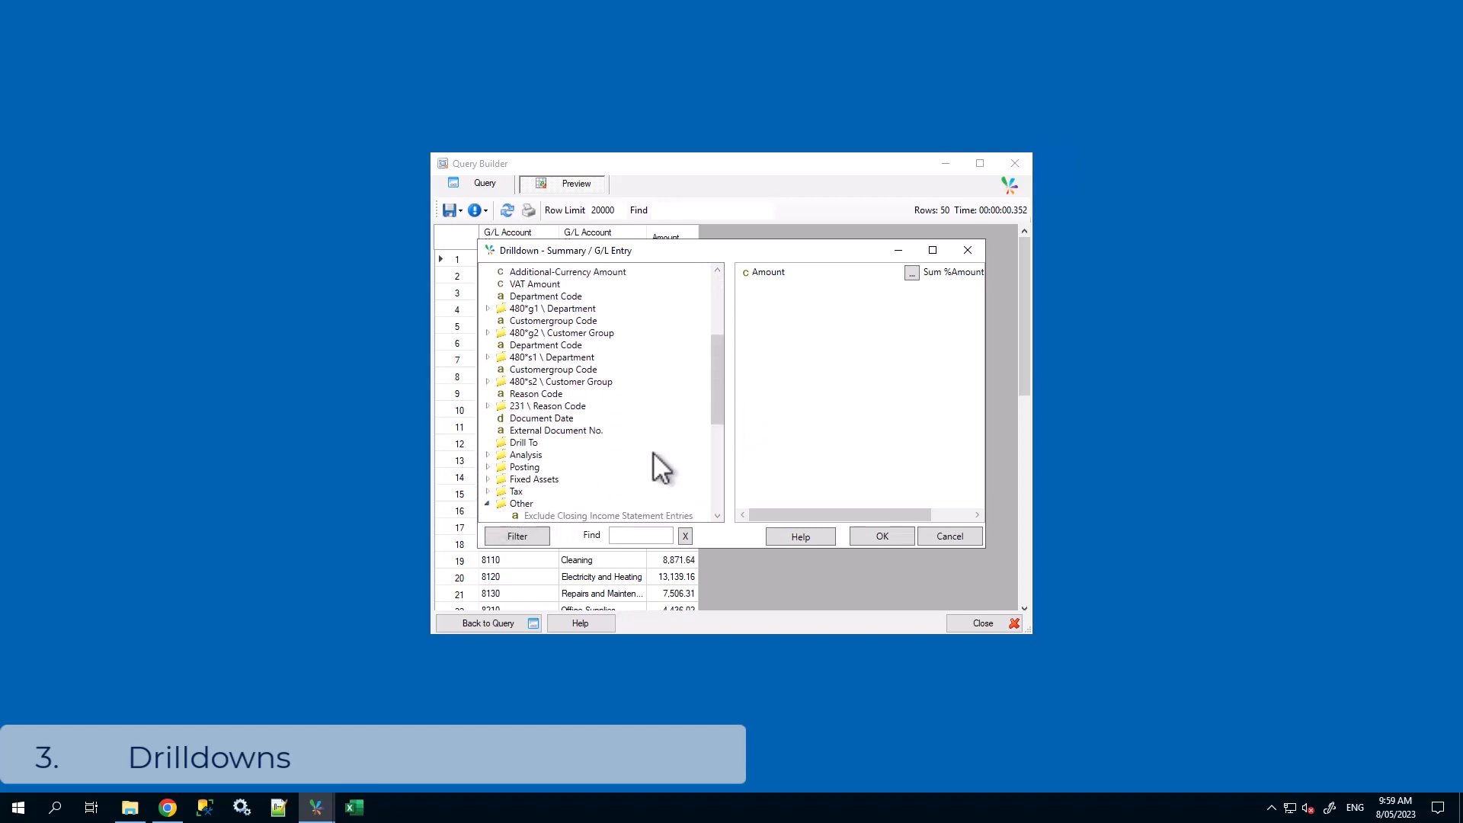
pyautogui.moveTo(716, 405); pyautogui.dragTo(711, 477)
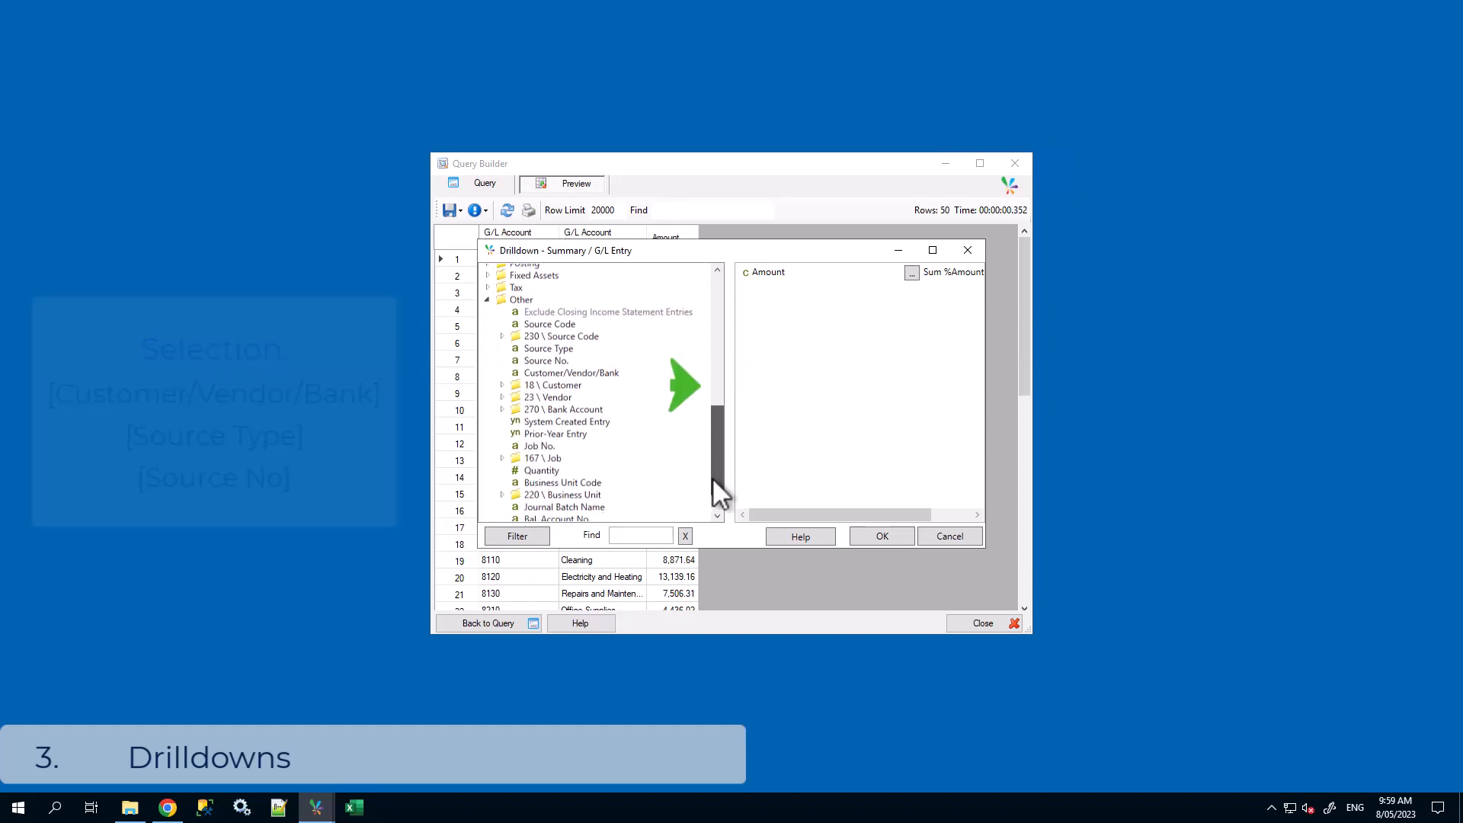
pyautogui.doubleClick(593, 361)
pyautogui.doubleClick(553, 338)
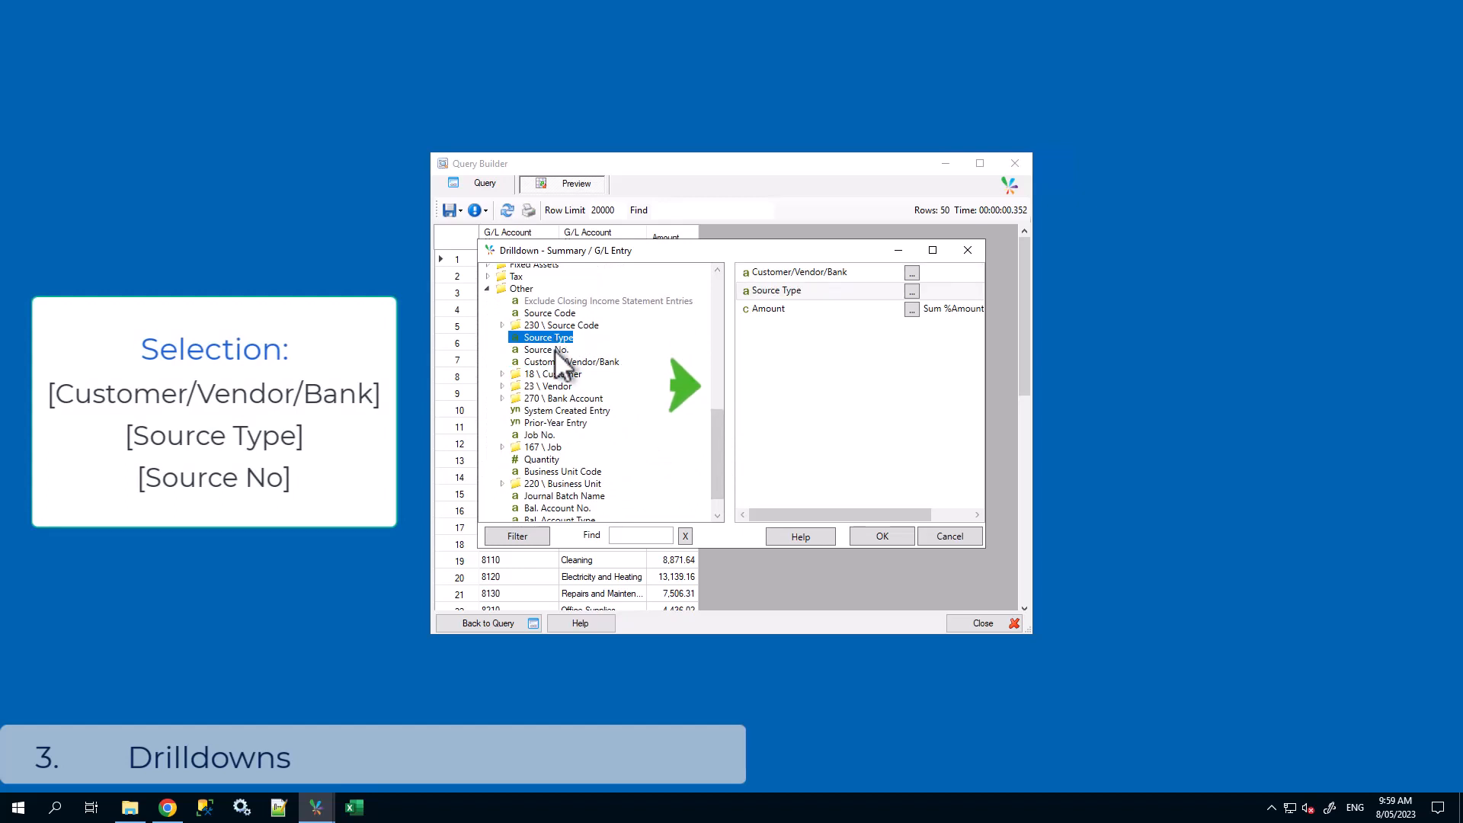
pyautogui.doubleClick(555, 349)
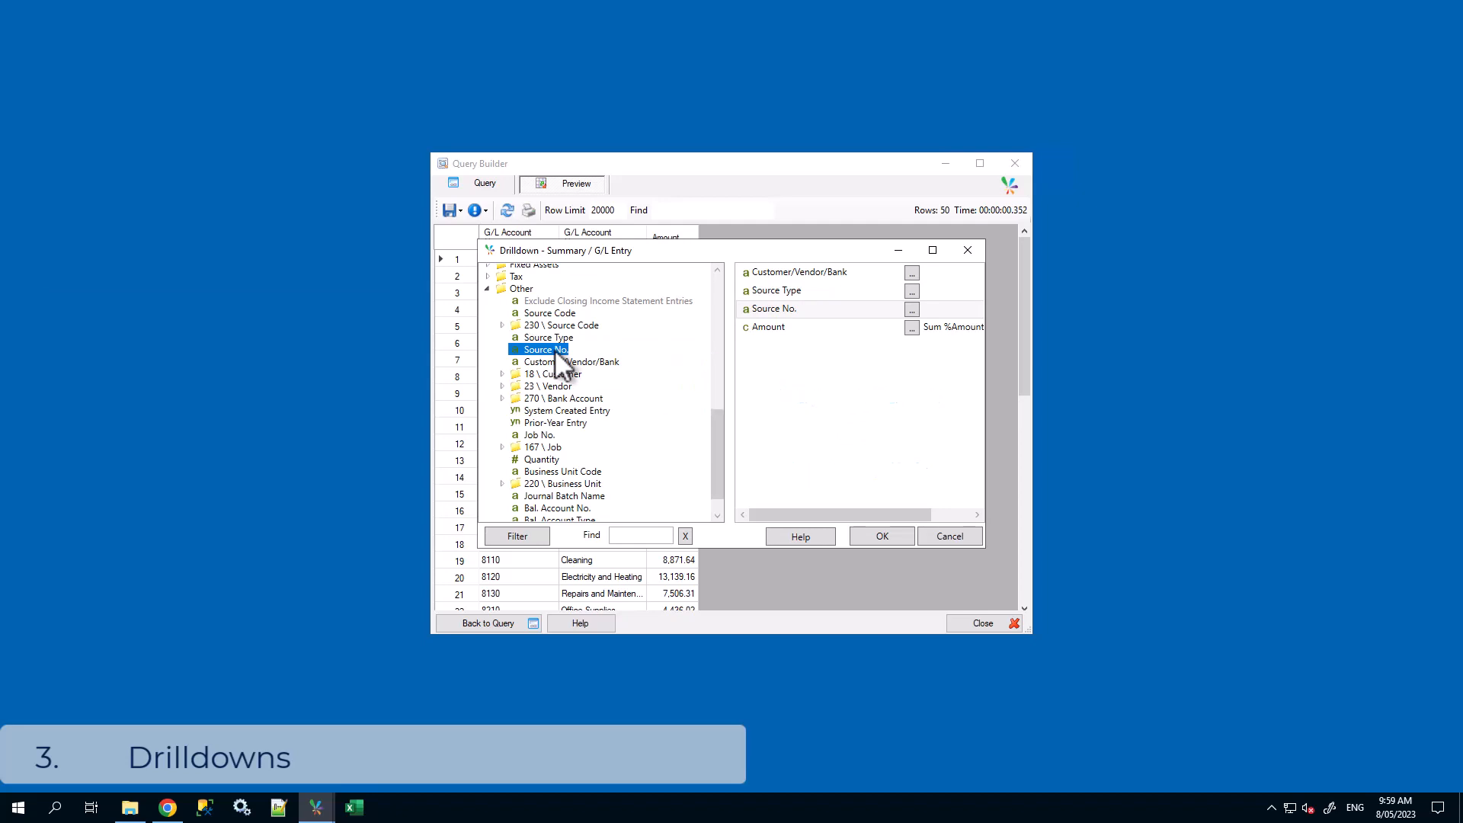
pyautogui.click(877, 535)
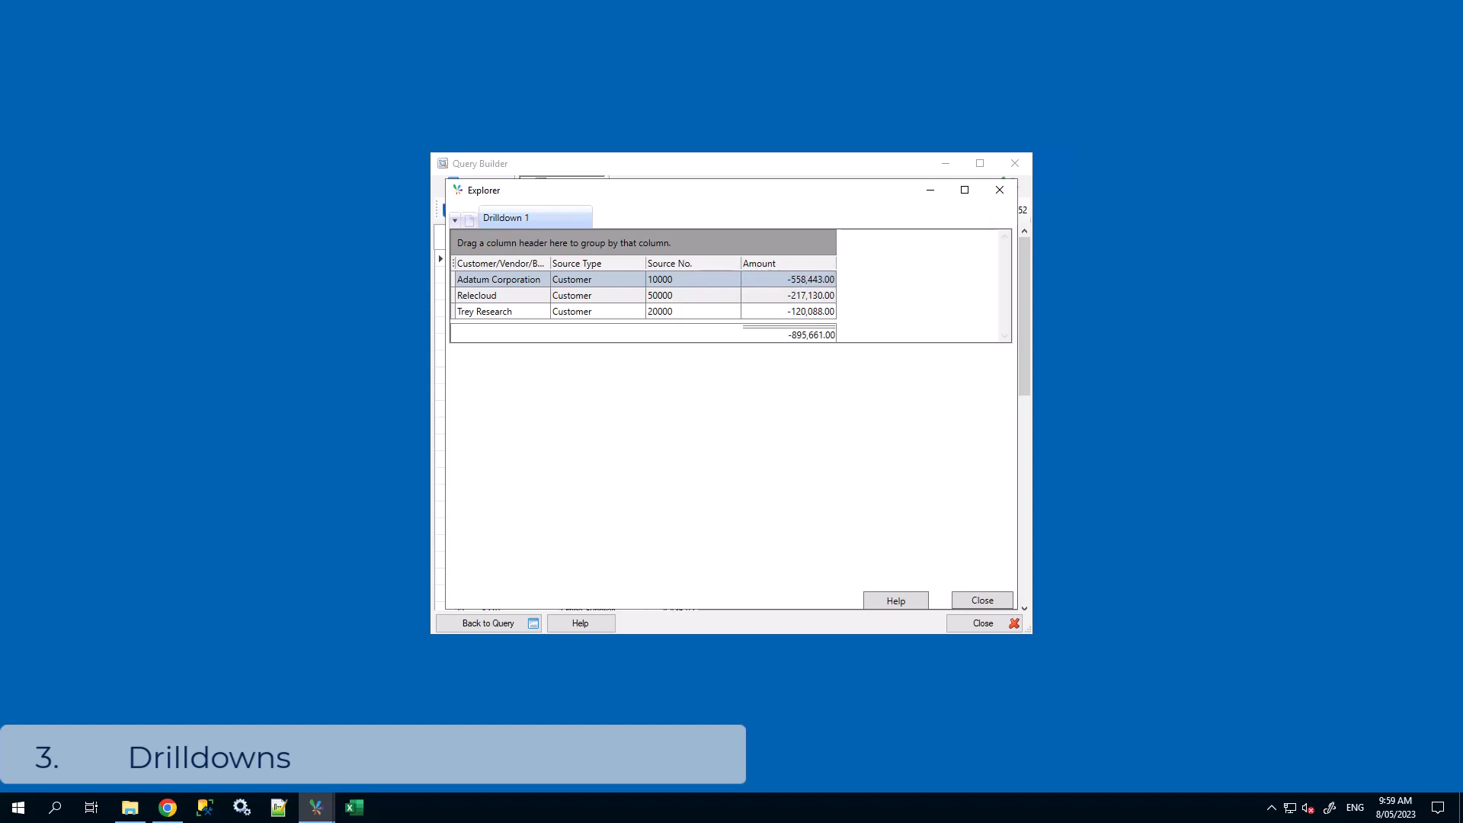
# - Run a detailed drilldown on Adatum Corporation with Document No., Description and Drill To Posted Sales Invoices, and open the first row's invoice in Business Central
pyautogui.rightClick(752, 313)
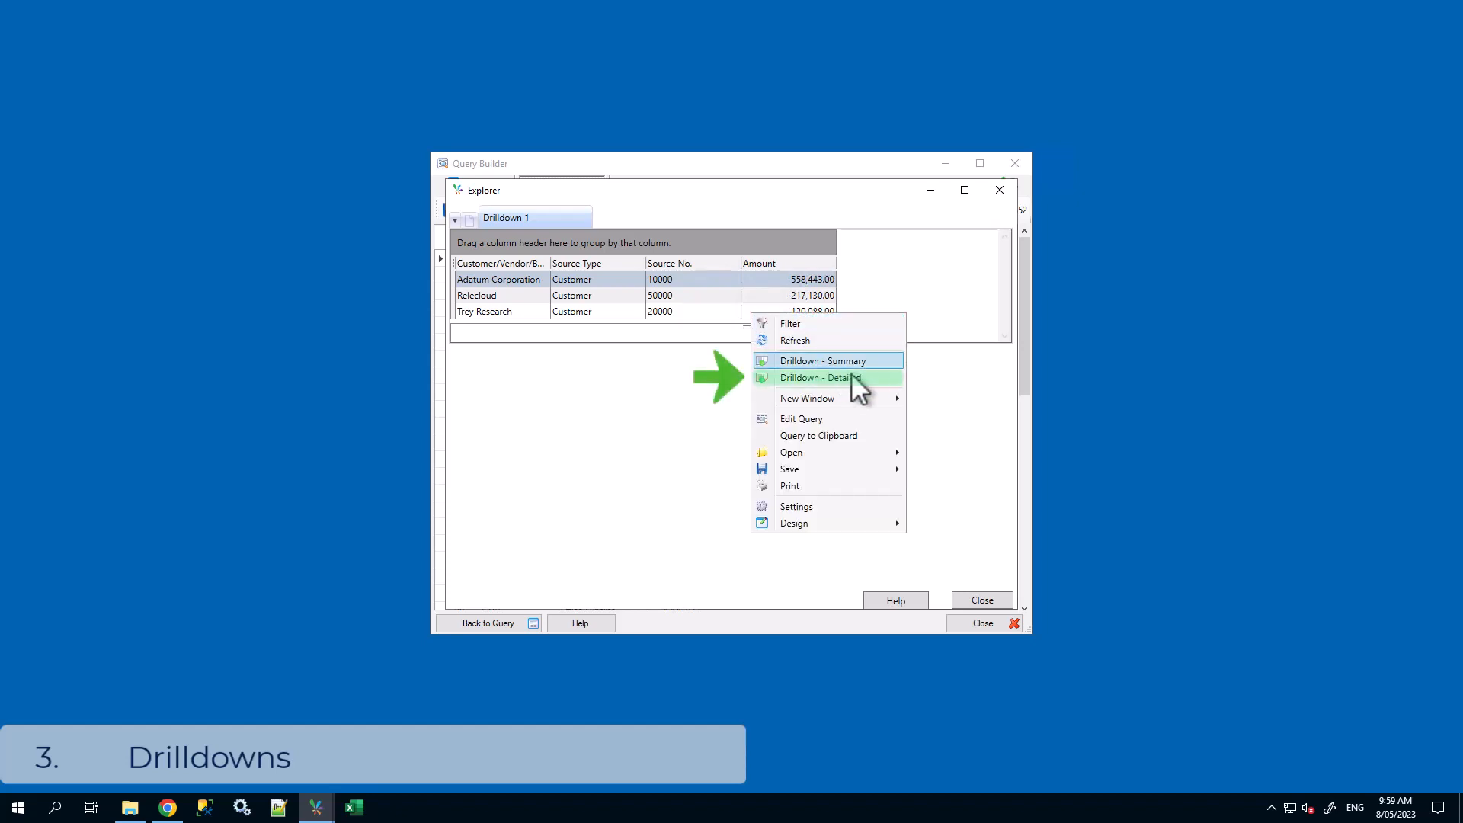
pyautogui.click(887, 381)
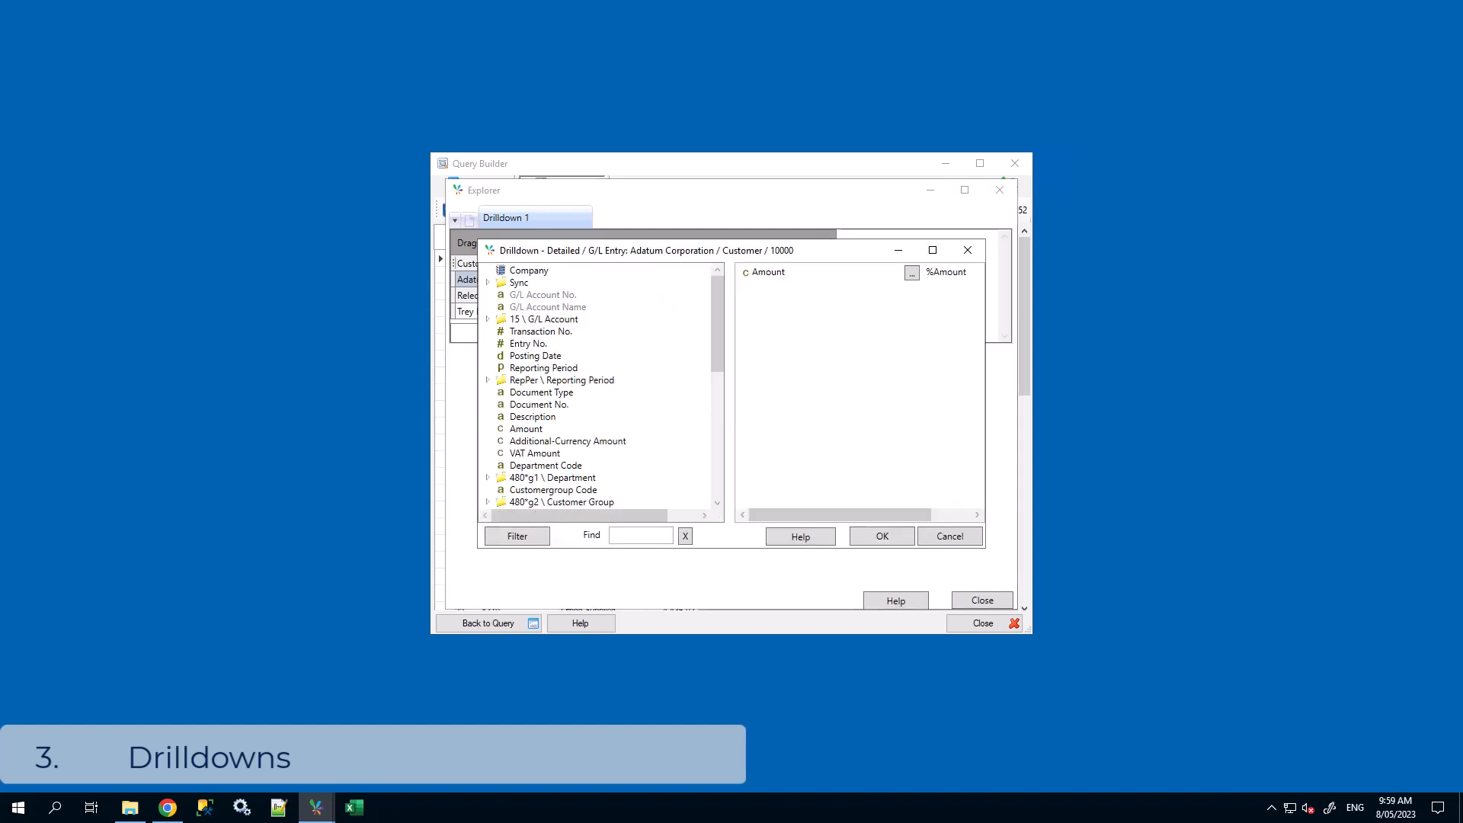
pyautogui.doubleClick(542, 404)
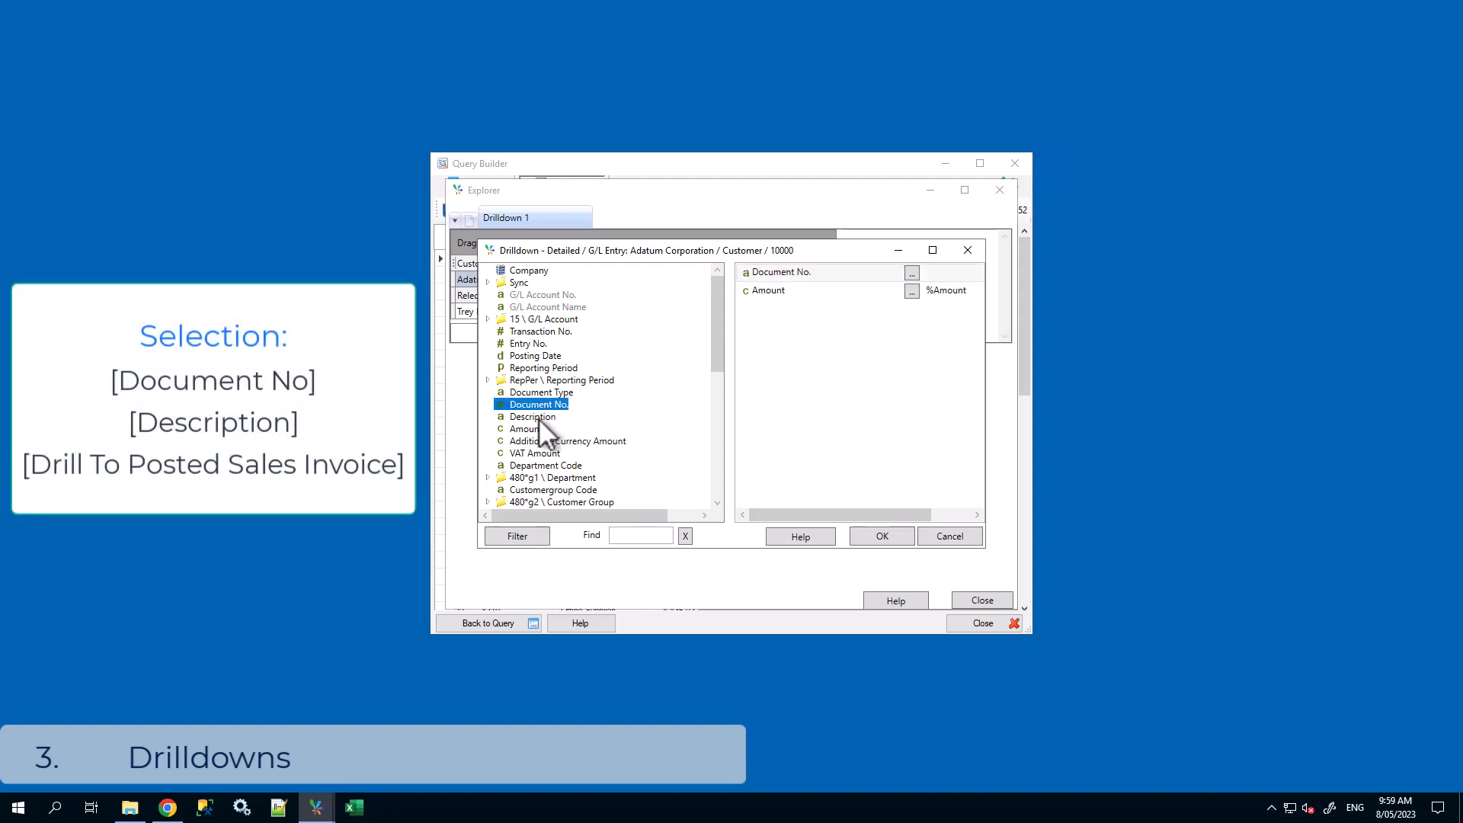
pyautogui.doubleClick(539, 418)
pyautogui.moveTo(719, 339); pyautogui.dragTo(736, 457)
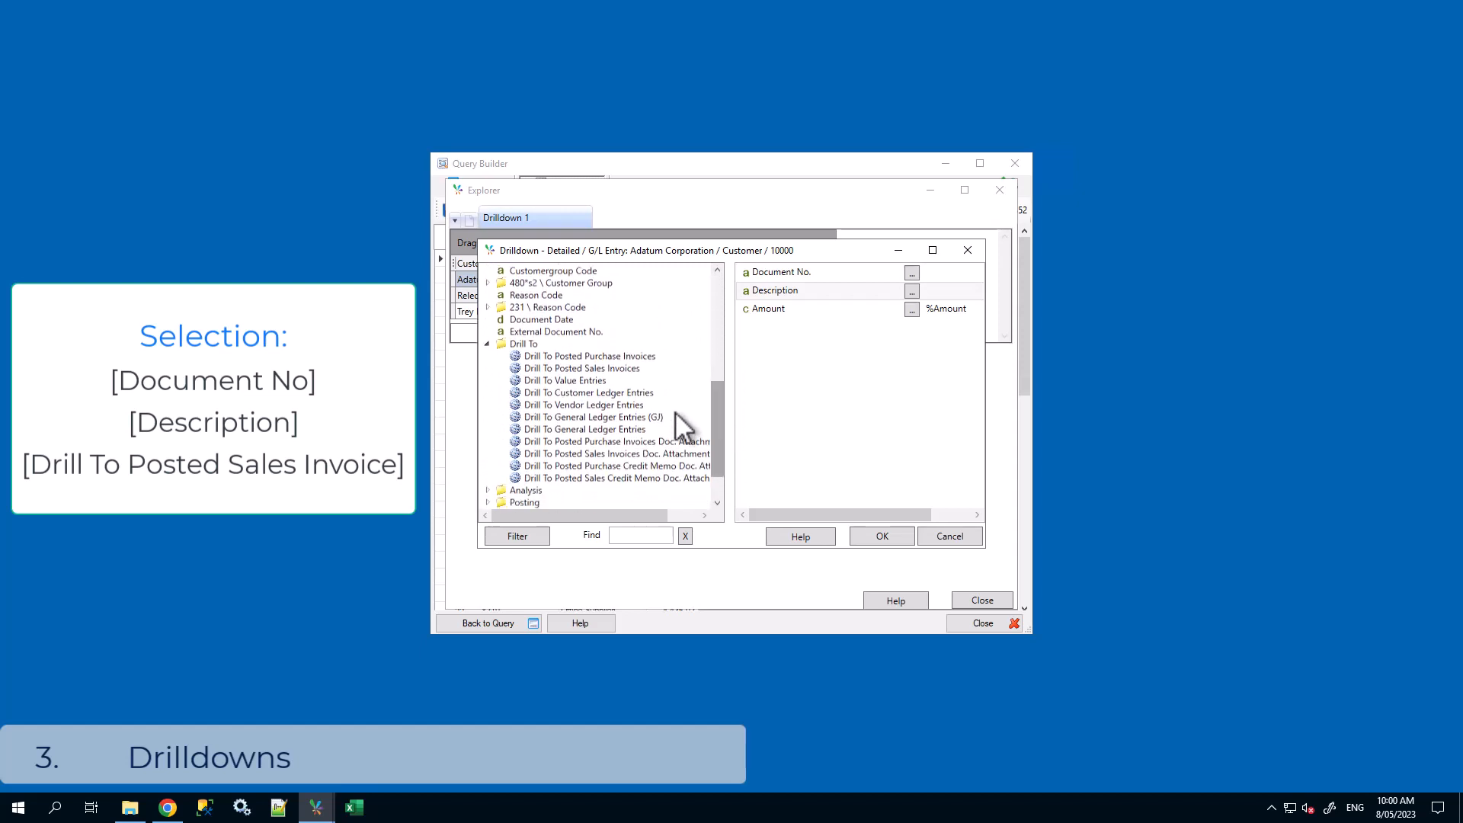
pyautogui.doubleClick(625, 368)
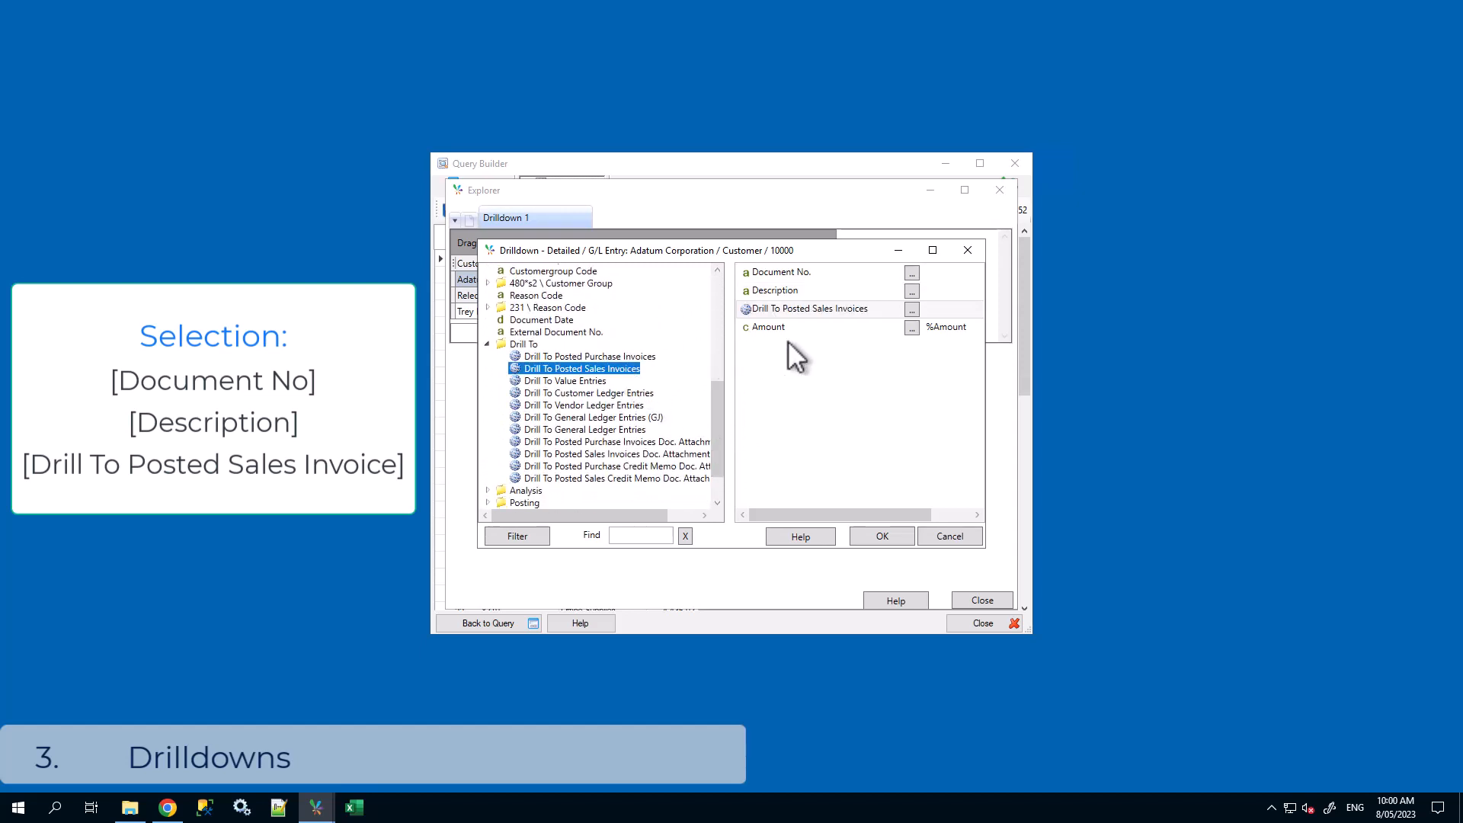
pyautogui.click(875, 533)
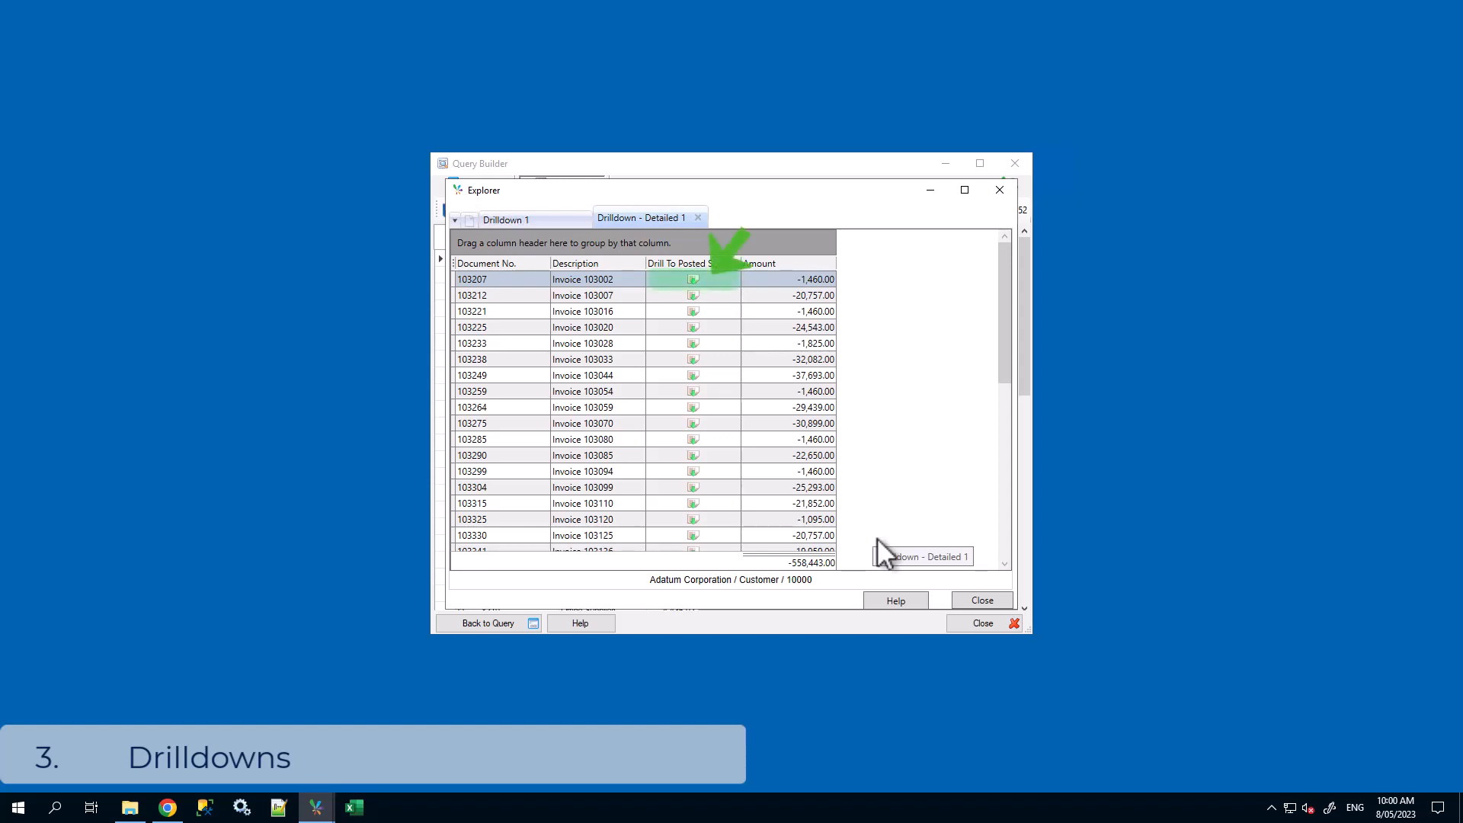
pyautogui.click(697, 280)
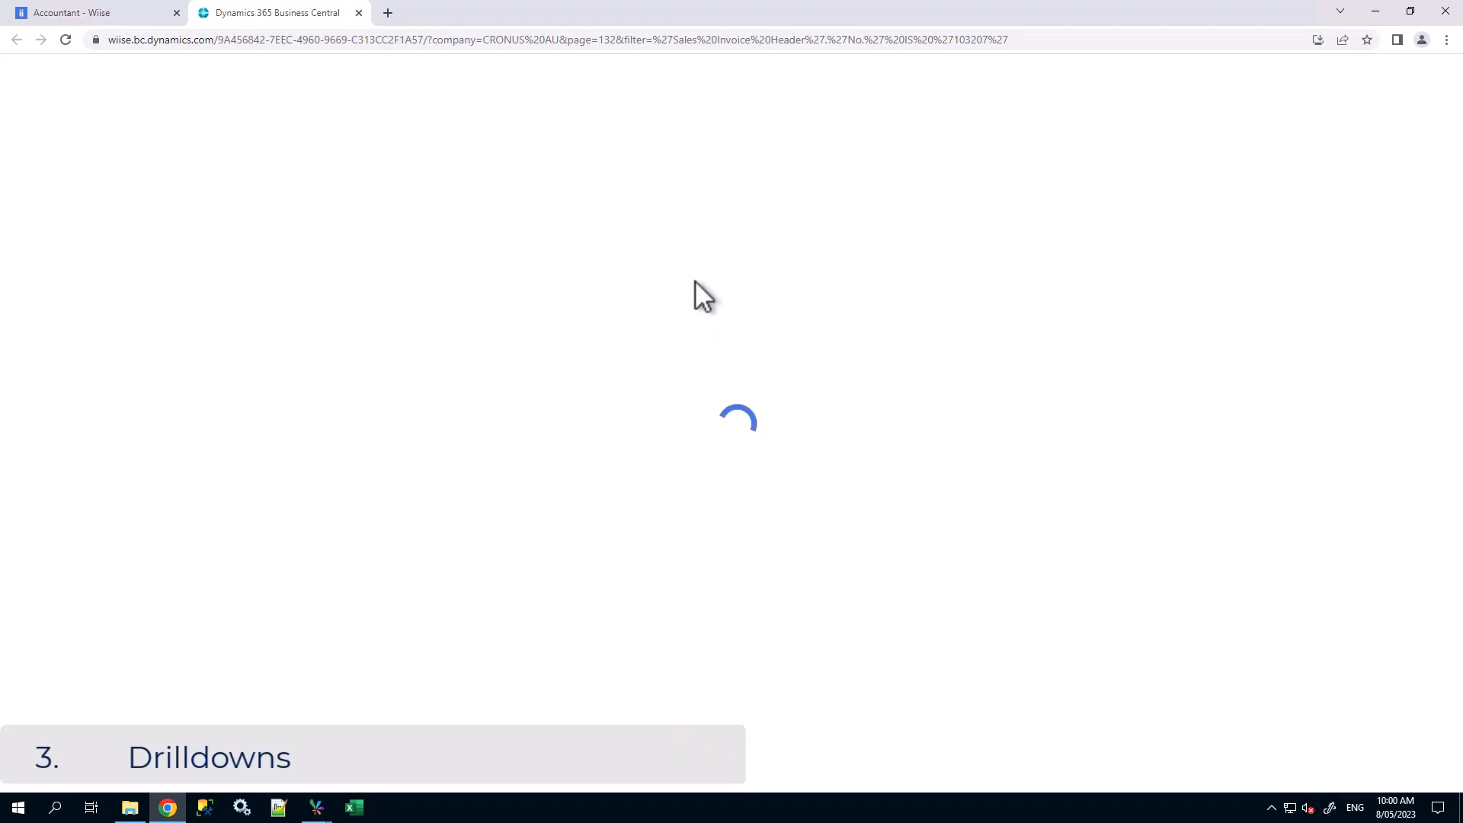